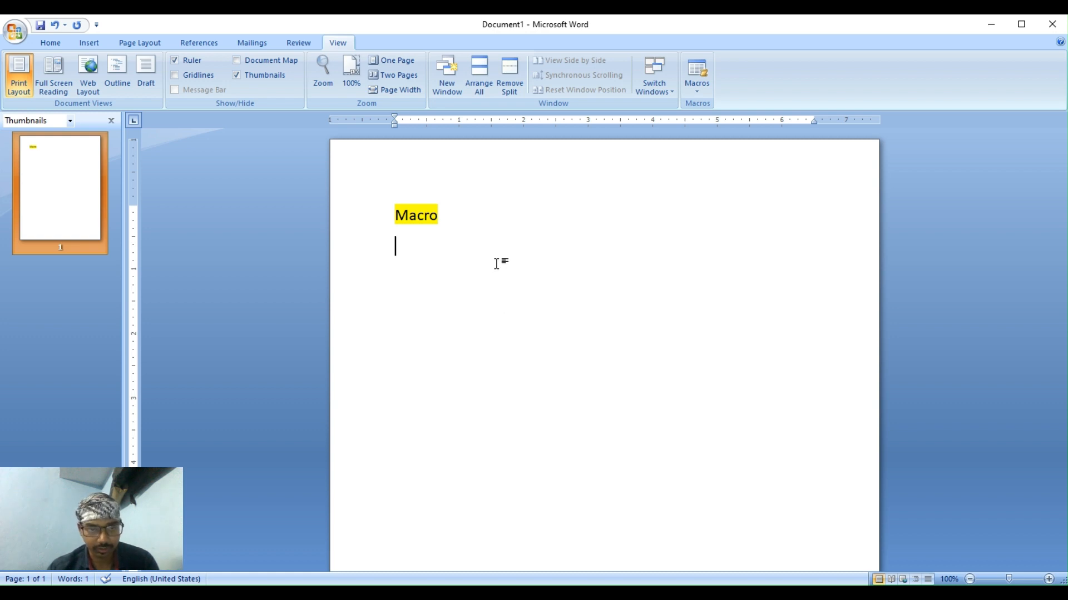
Put the cursor at the end of the highlighted 'Macro' line and add an empty line below it.
click(378, 206)
click(453, 222)
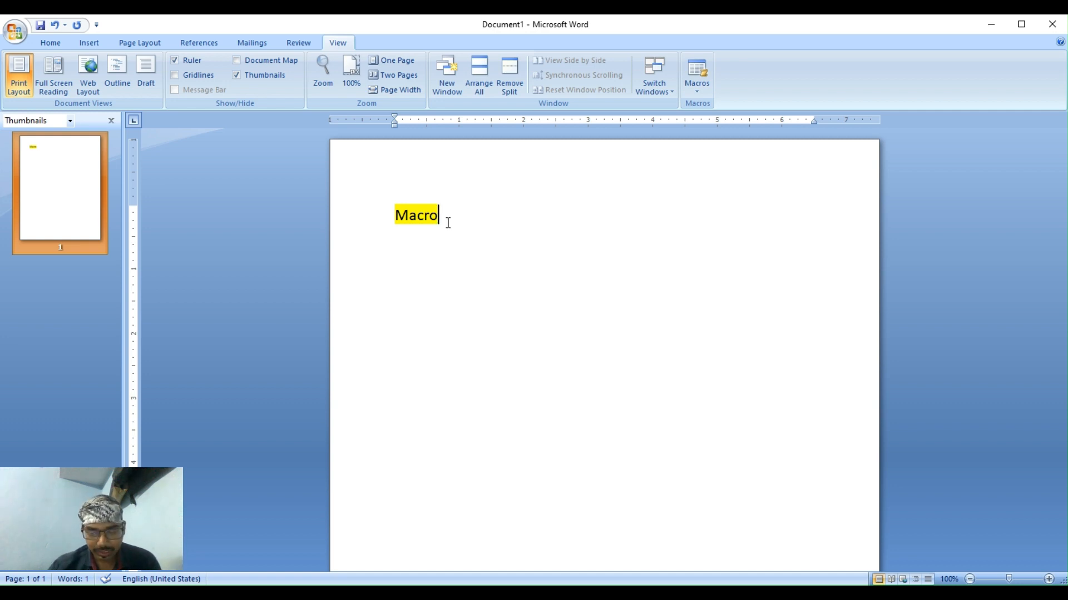
key(Return)
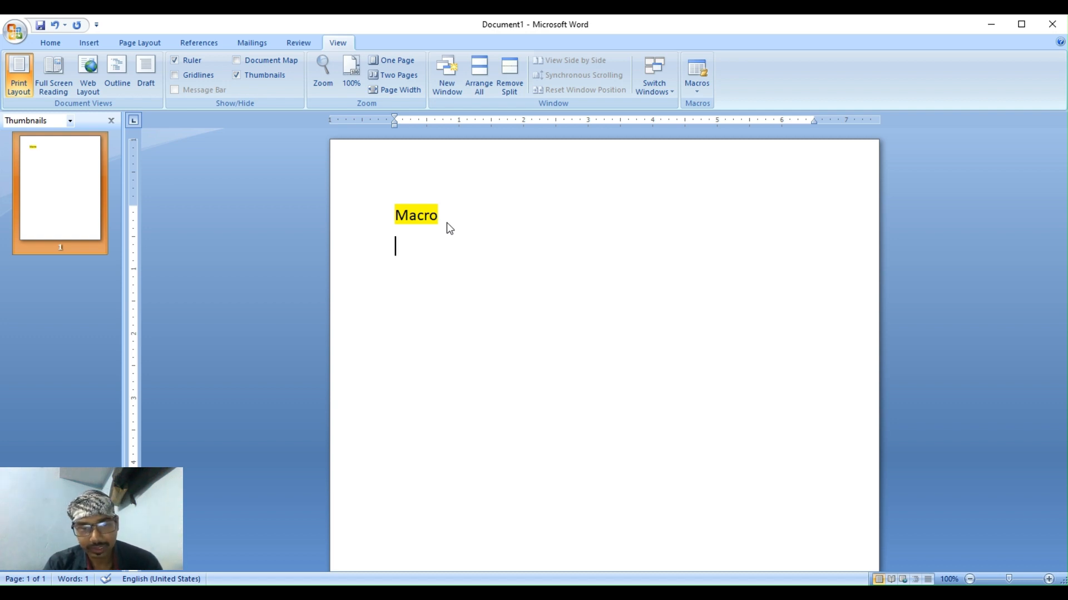
Type a 'To' line and generate sample paragraphs with =rand() beneath it.
key(Return)
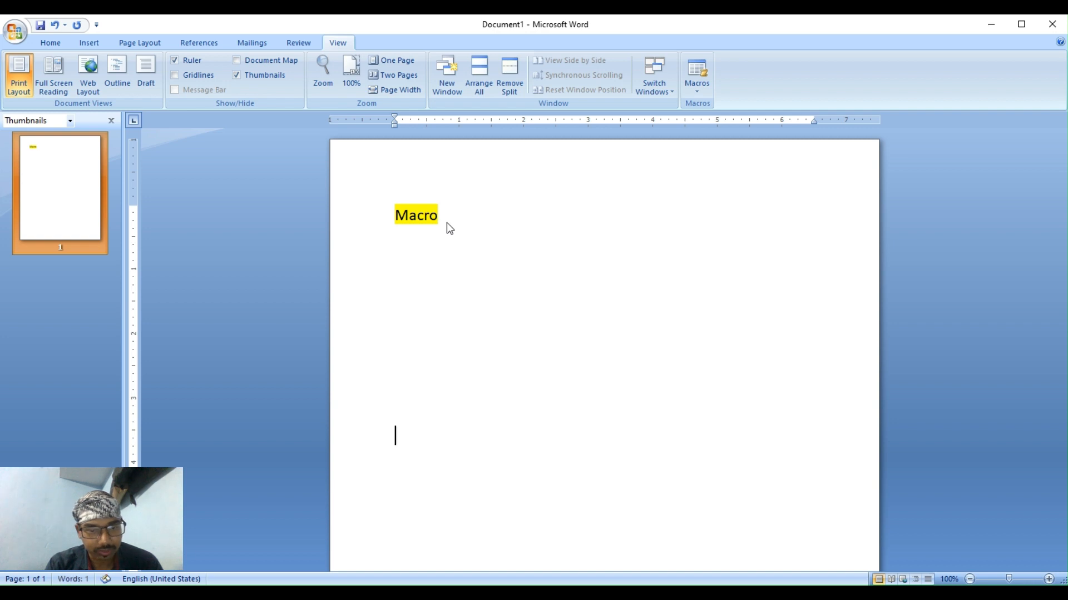
key(BackSpace)
key(BackSpace)
key(BackSpace)
key(BackSpace)
key(BackSpace)
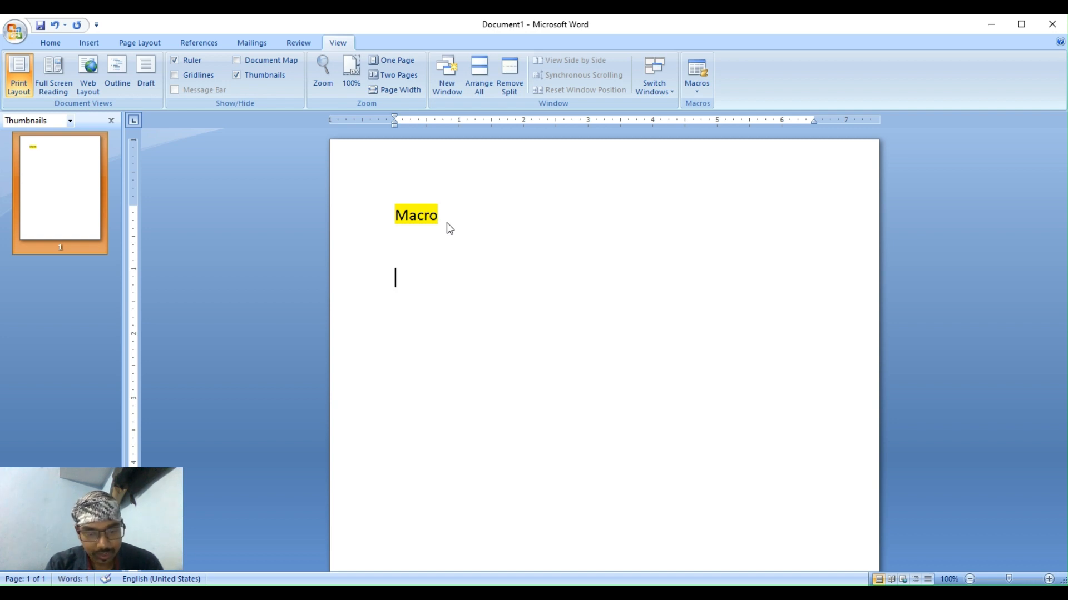
text(to)
key(Return)
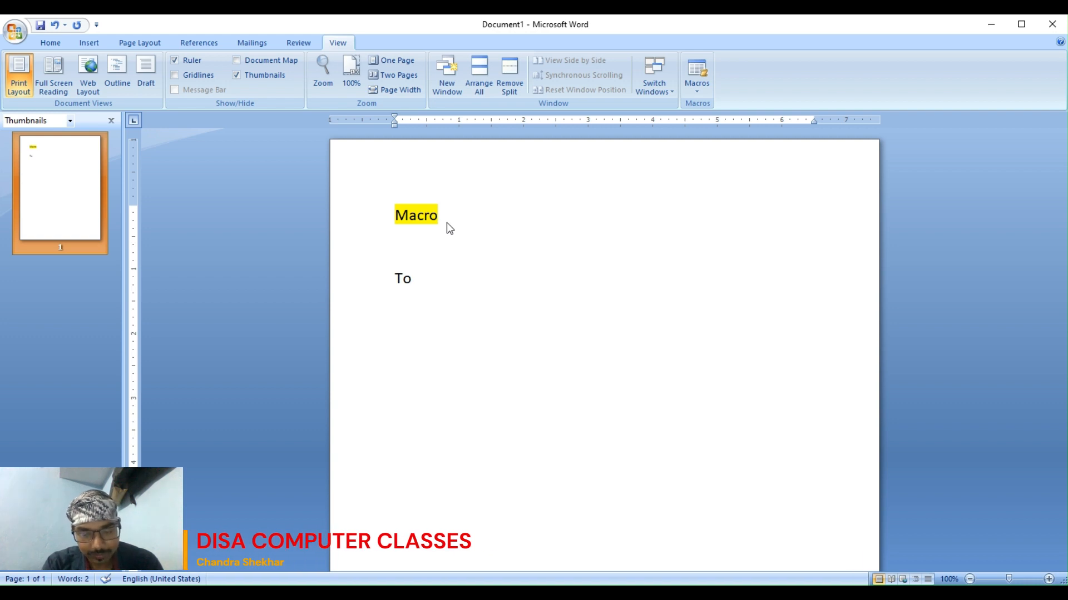
text(=rand(0)
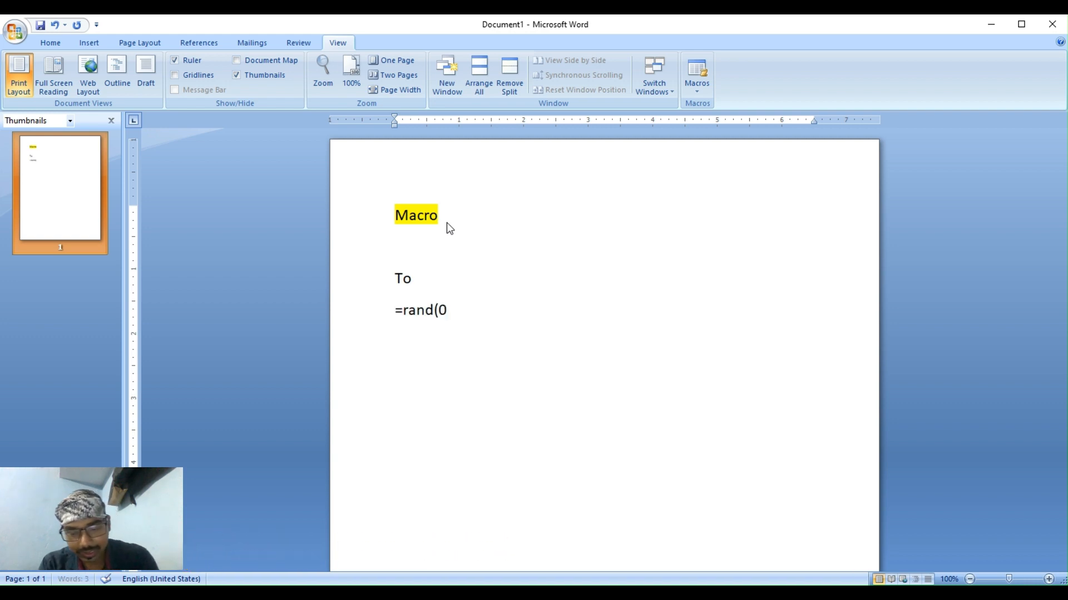
key(Return)
key(BackSpace)
key(BackSpace)
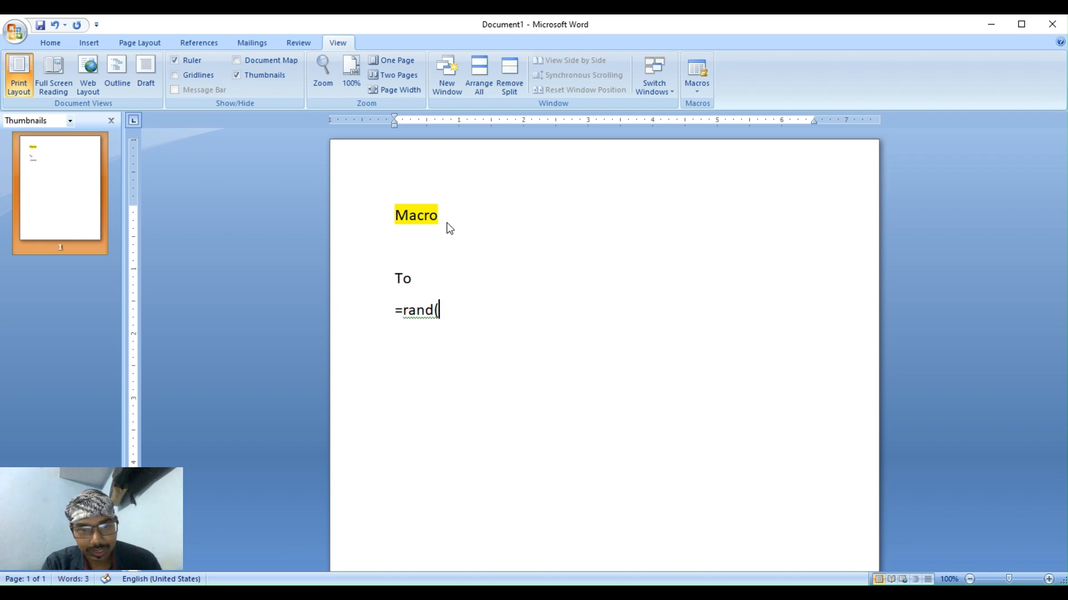
text())
key(Return)
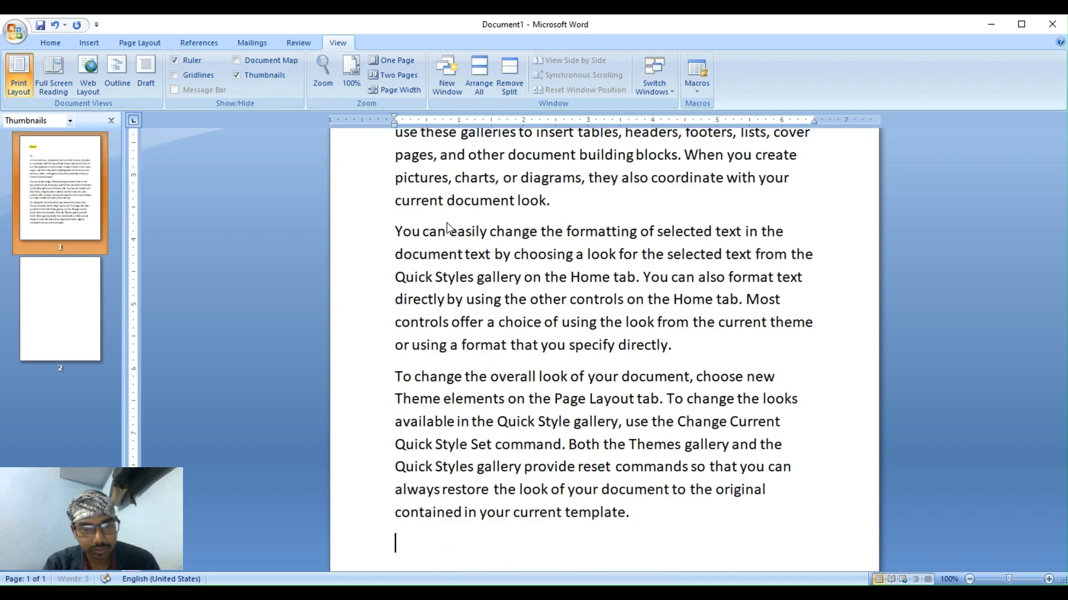
key(Return)
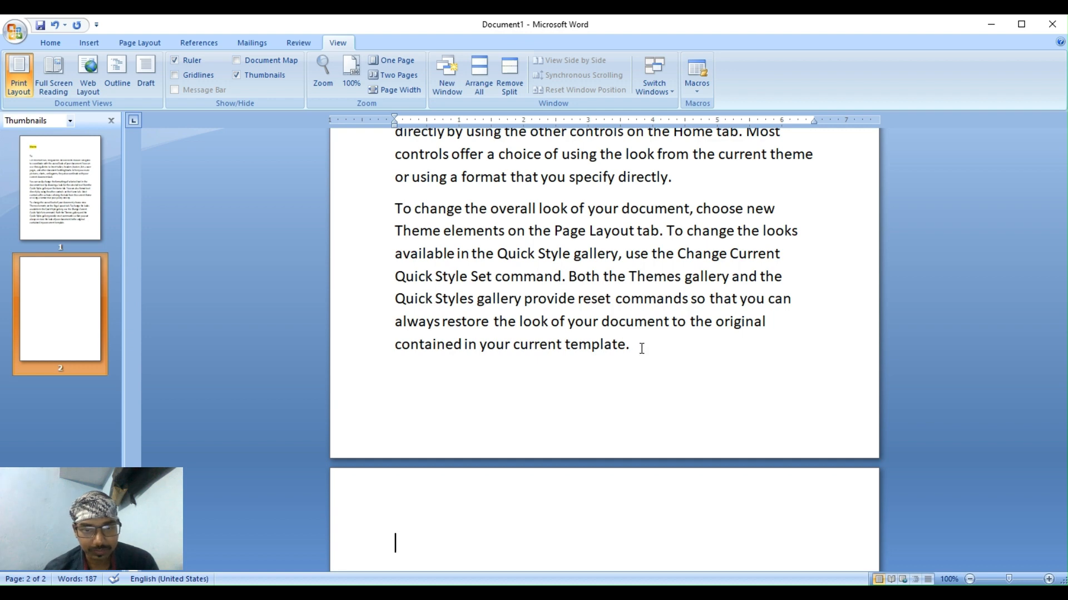
Shrink the sample paragraphs' font two steps so the text fits on one page.
drag(631, 344, 418, 202)
scroll(418, 201, up, 5)
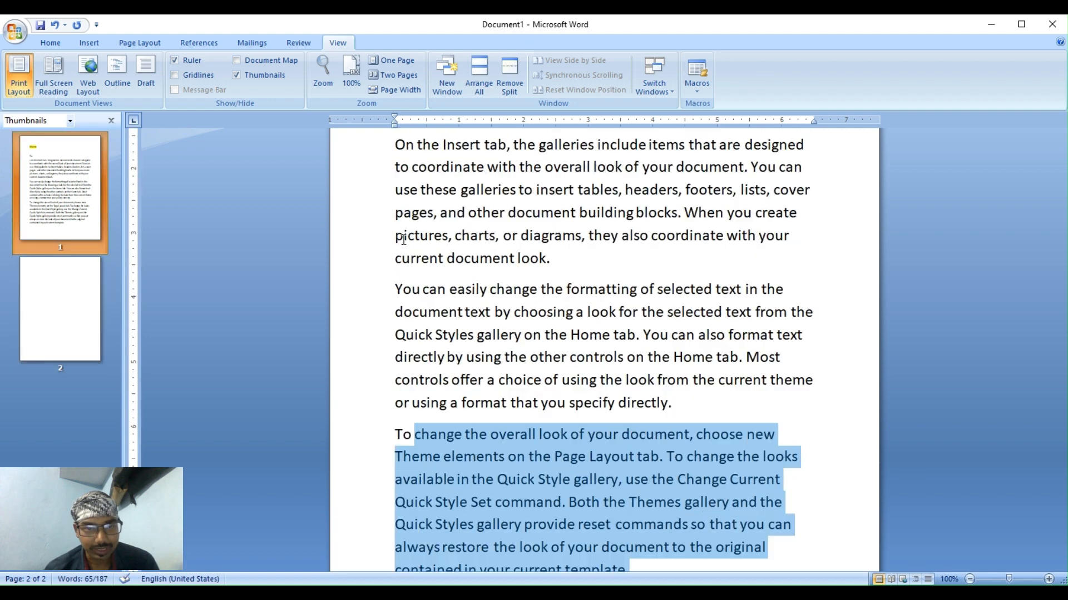
key(shift+Up)
key(shift+Up)
key(shift+Up)
key(shift+Up)
key(shift+Up)
key(shift+Up)
key(shift+Up)
key(shift+Up)
key(shift+Up)
key(shift+Up)
key(shift+Up)
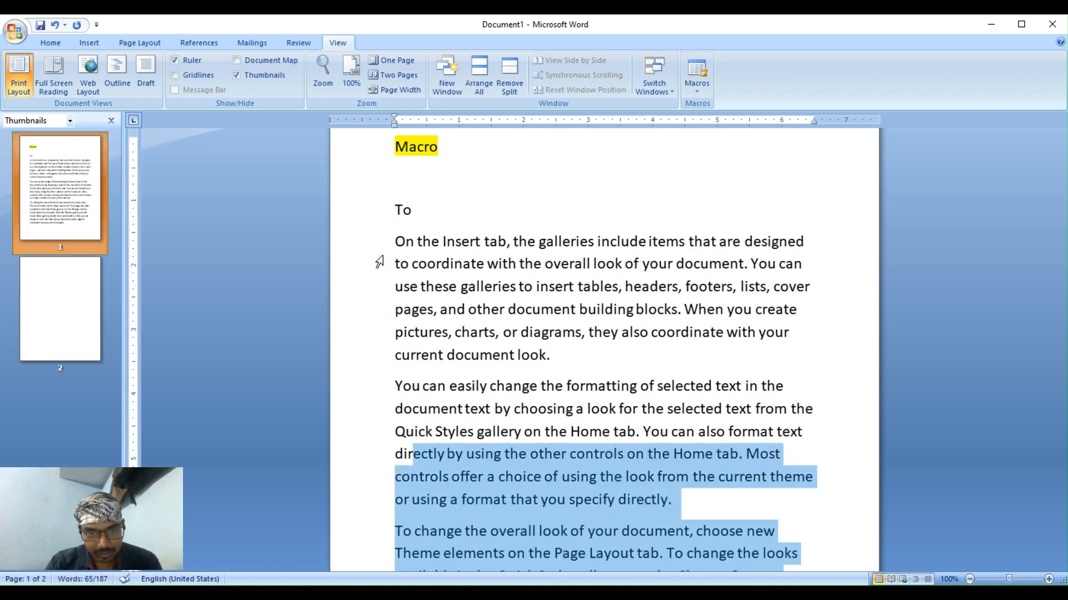
key(shift+Up)
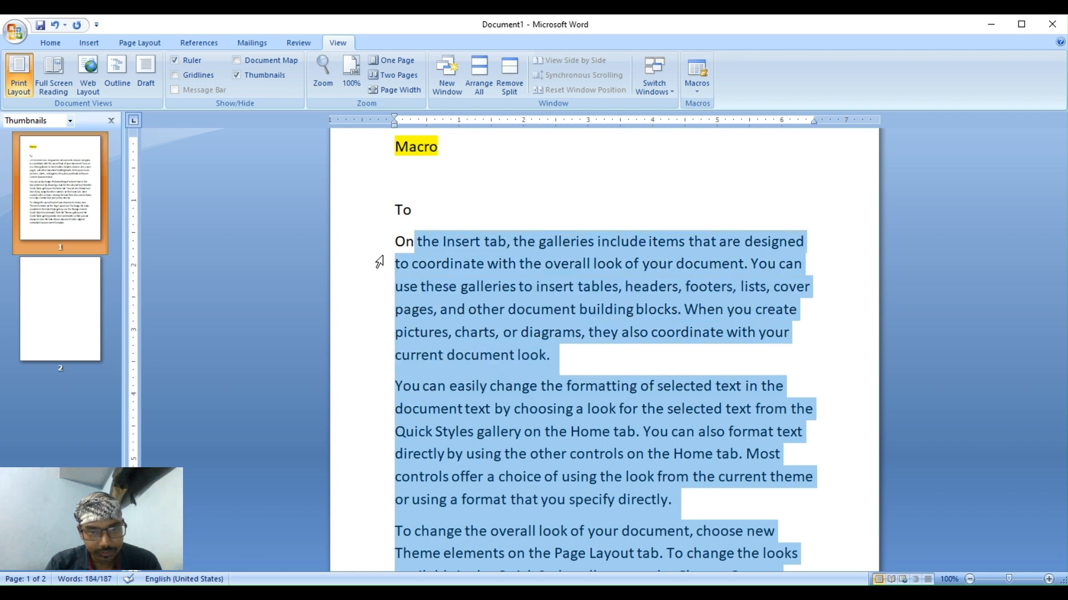
key(shift+Left)
key(ctrl+shift+comma)
key(ctrl+shift+comma)
key(ctrl+shift+comma)
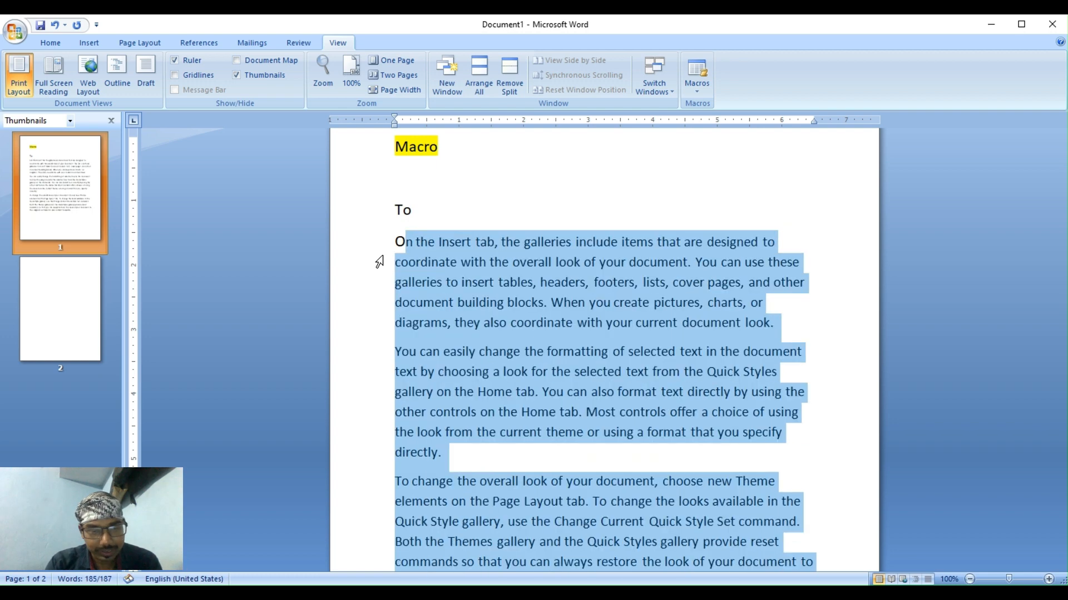
key(ctrl+shift+comma)
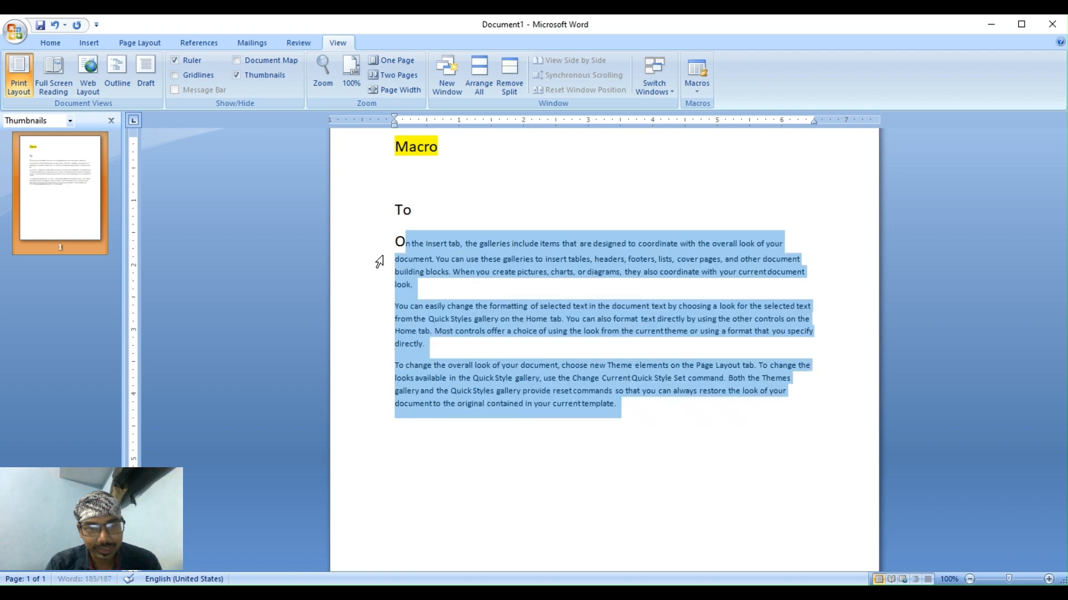
click(397, 445)
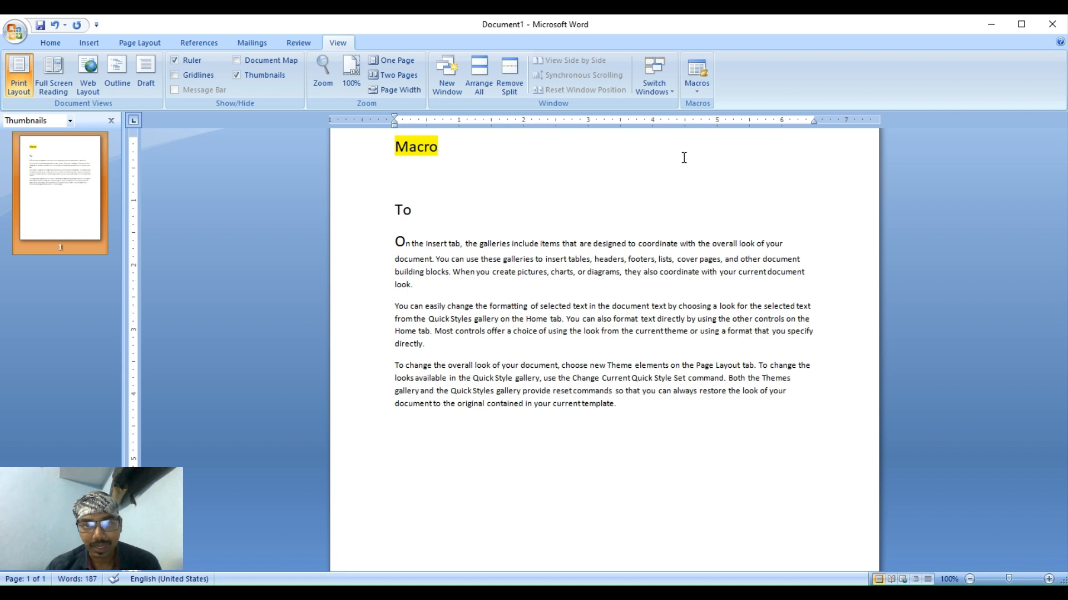
click(697, 92)
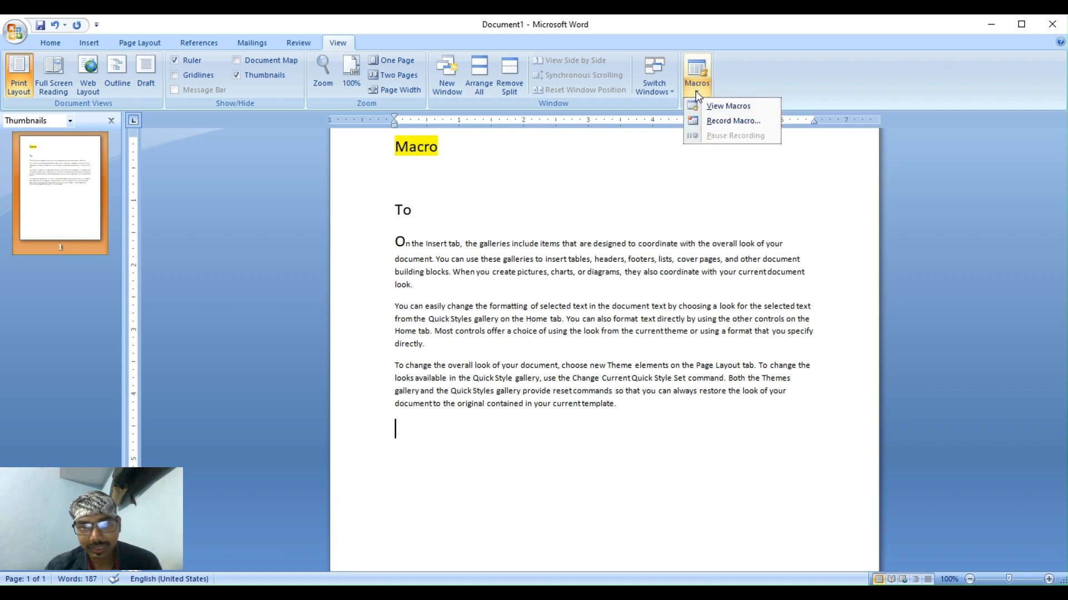
Start recording a macro named 'Address' and choose to give it a keyboard shortcut.
click(732, 121)
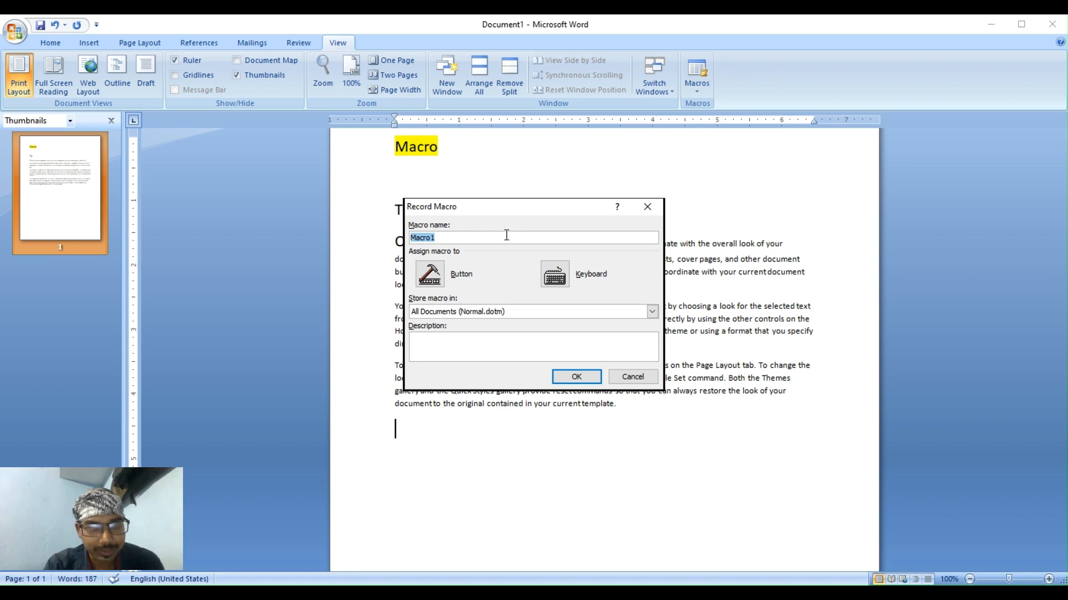
text(A)
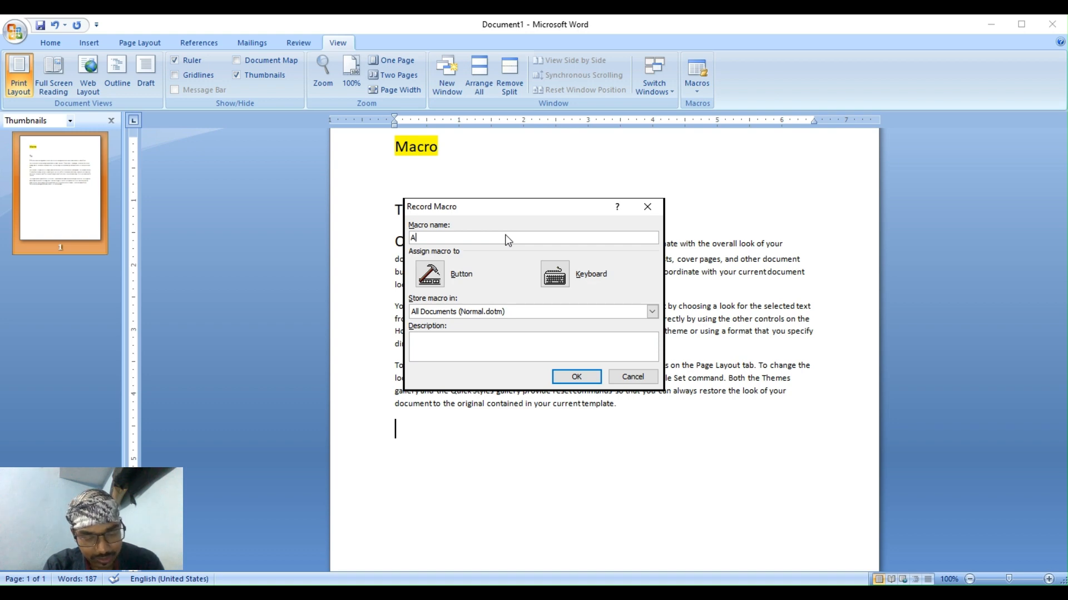
text(dress)
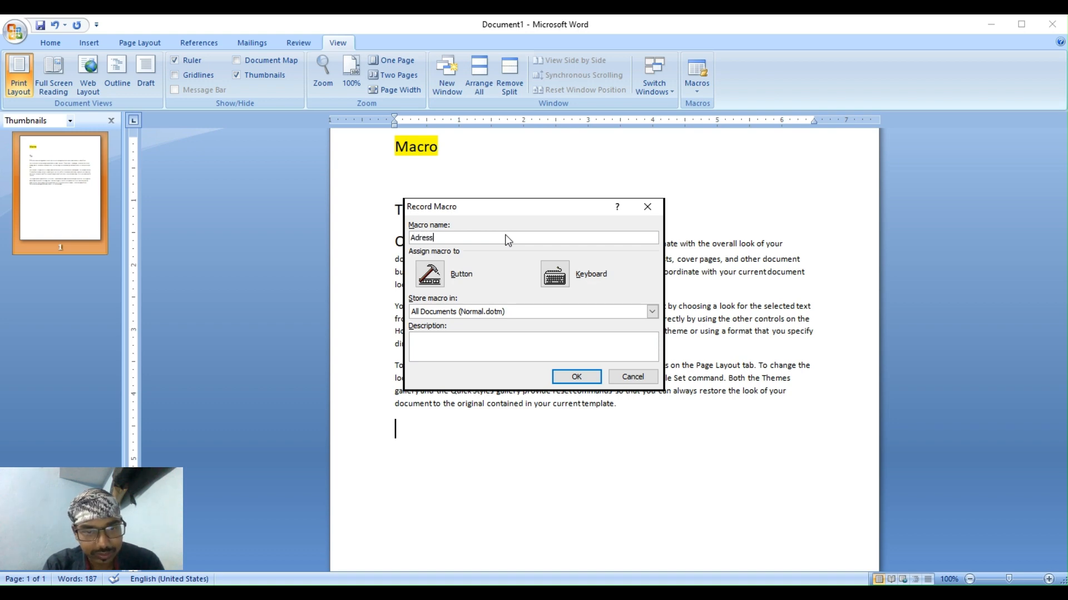
key(BackSpace)
key(BackSpace)
key(BackSpace)
key(BackSpace)
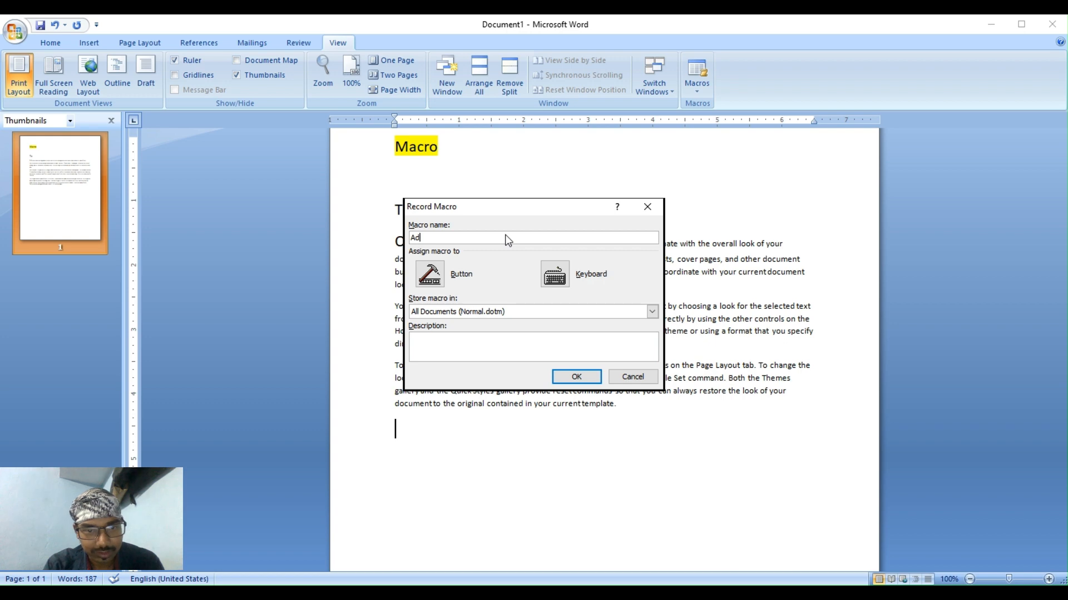
text(dress)
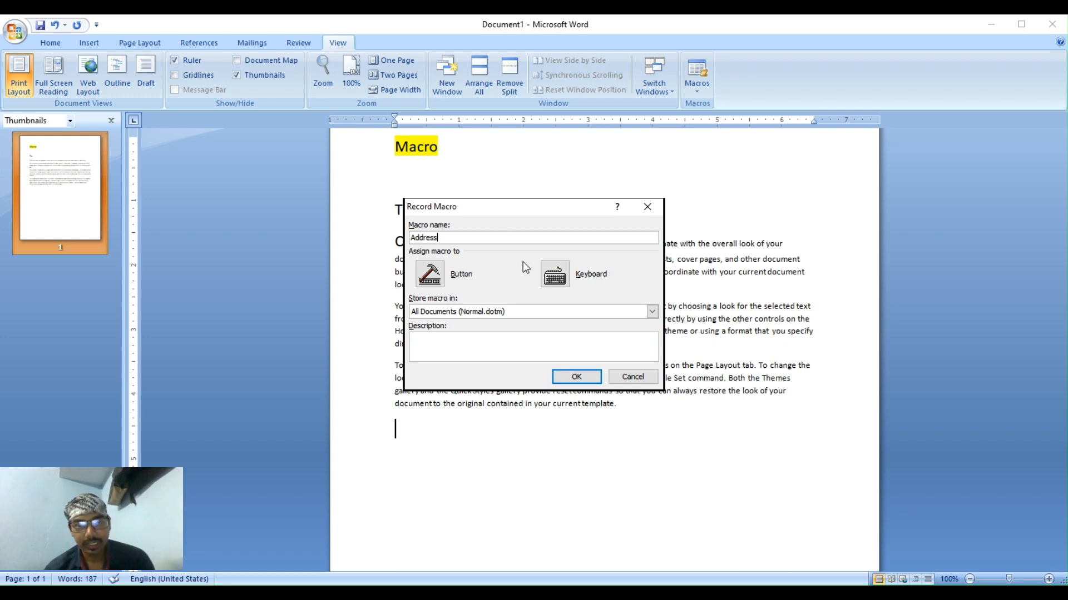
click(558, 276)
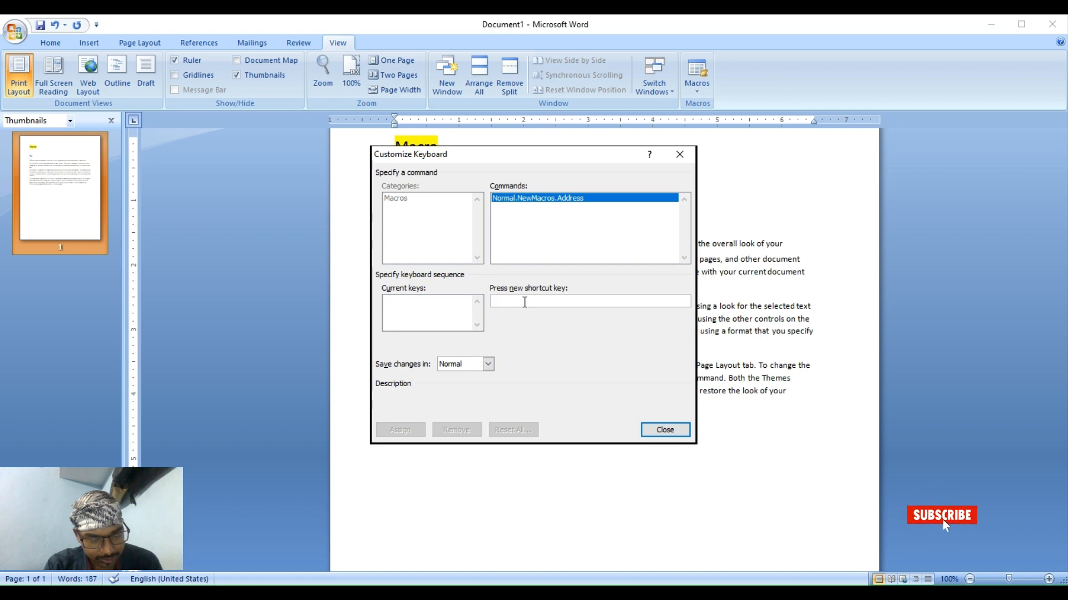
Assign Ctrl+Alt+A to the Address macro instead of the conflicting Ctrl+A, then close the dialog.
key(ctrl+a)
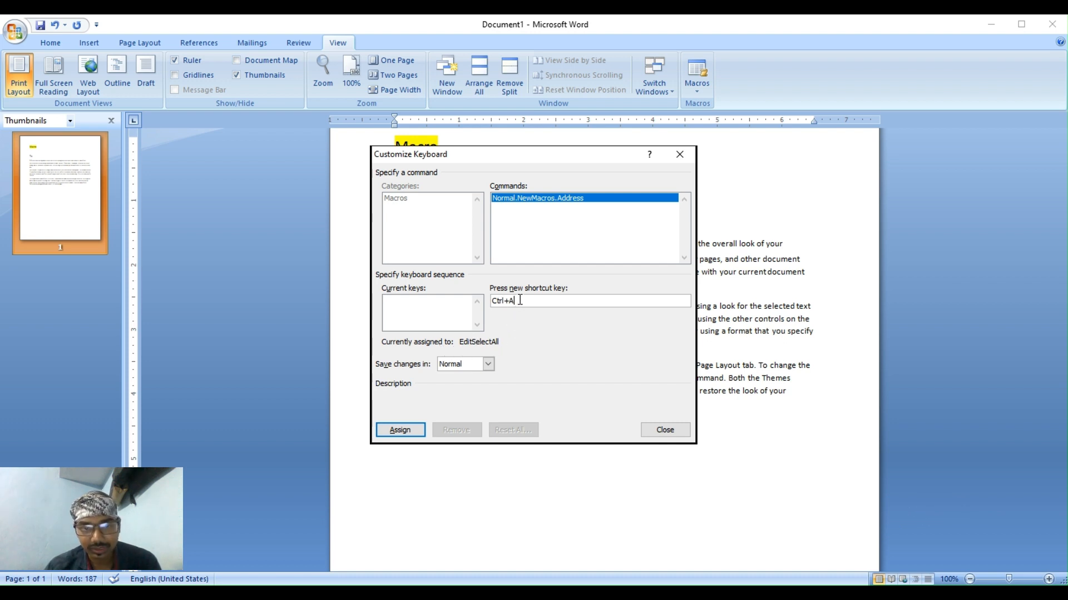
double_click(496, 299)
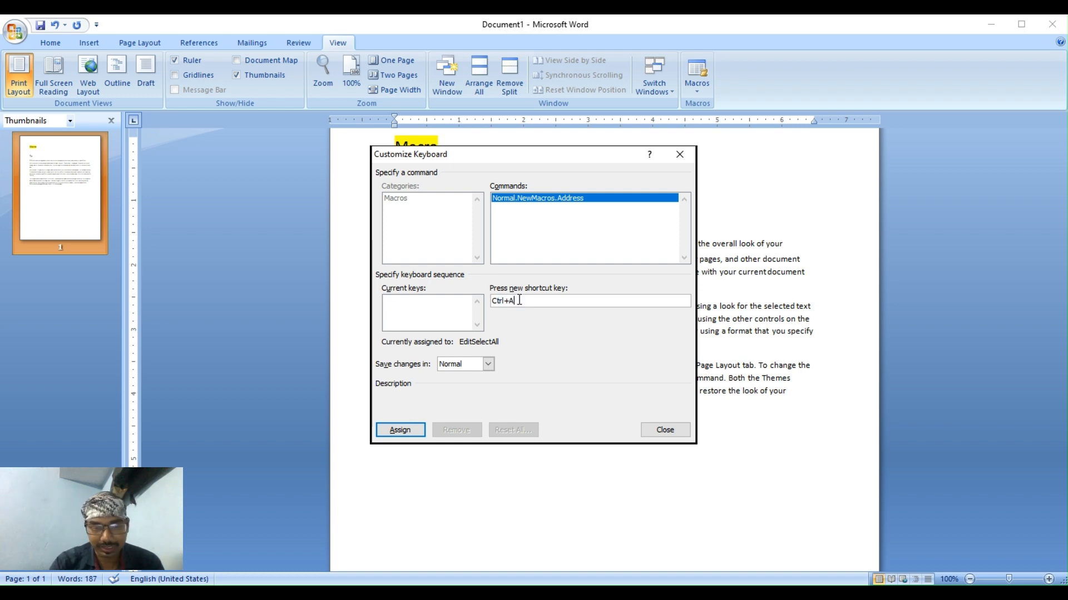
key(BackSpace)
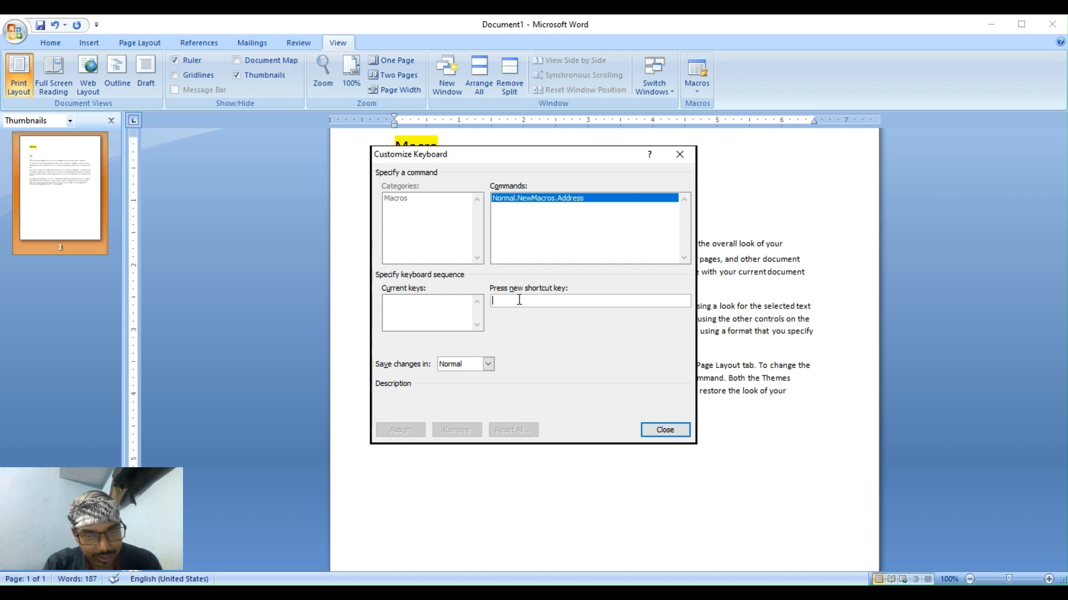
key(ctrl+alt+a)
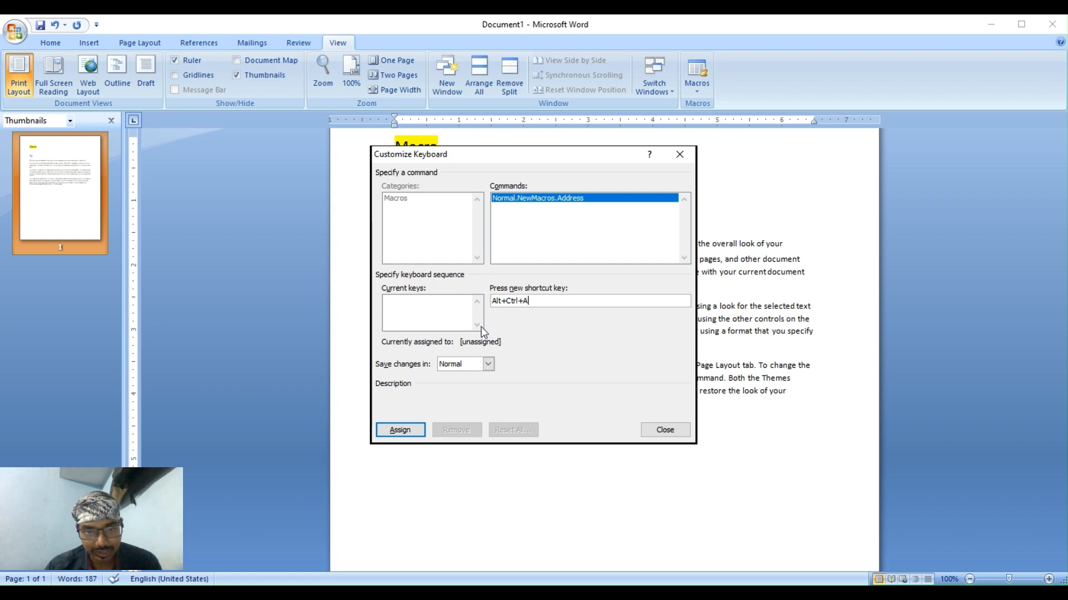
click(398, 431)
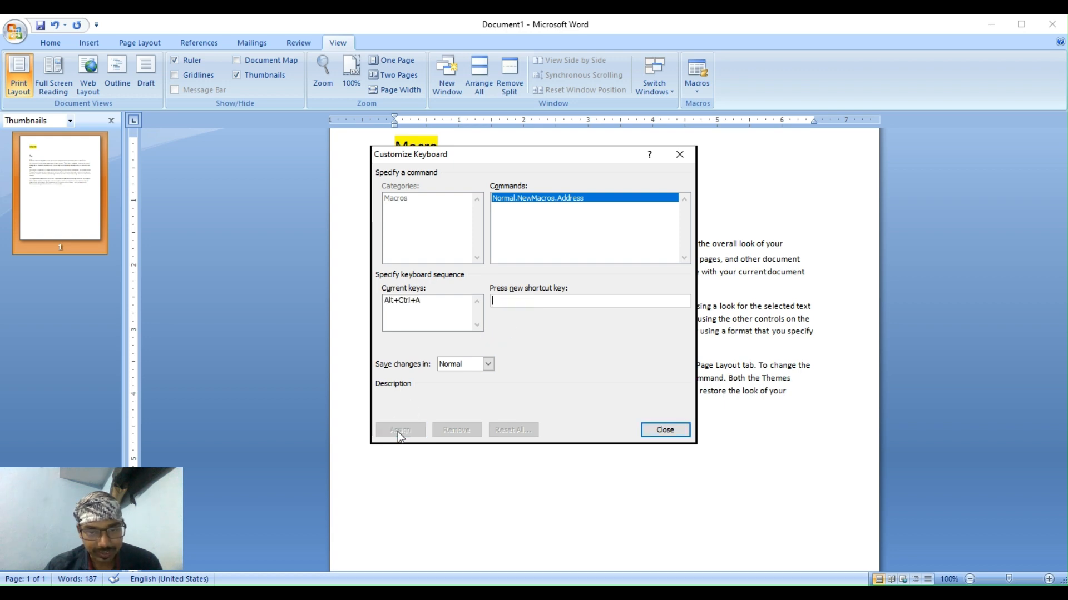
click(663, 429)
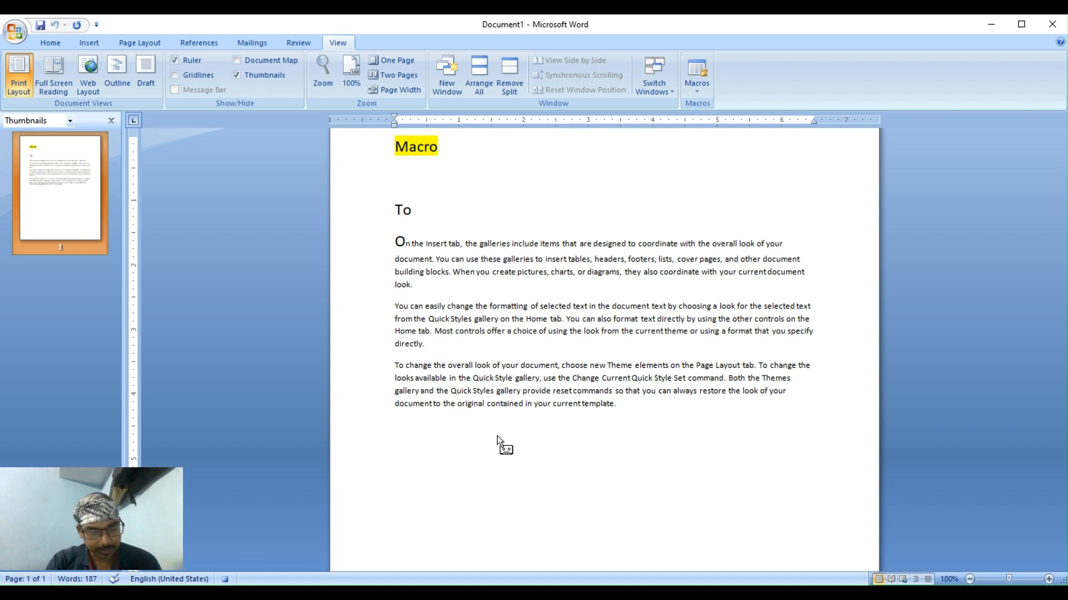
Type the institute's name and the first street-address line of the sender block.
text(DESI COMP)
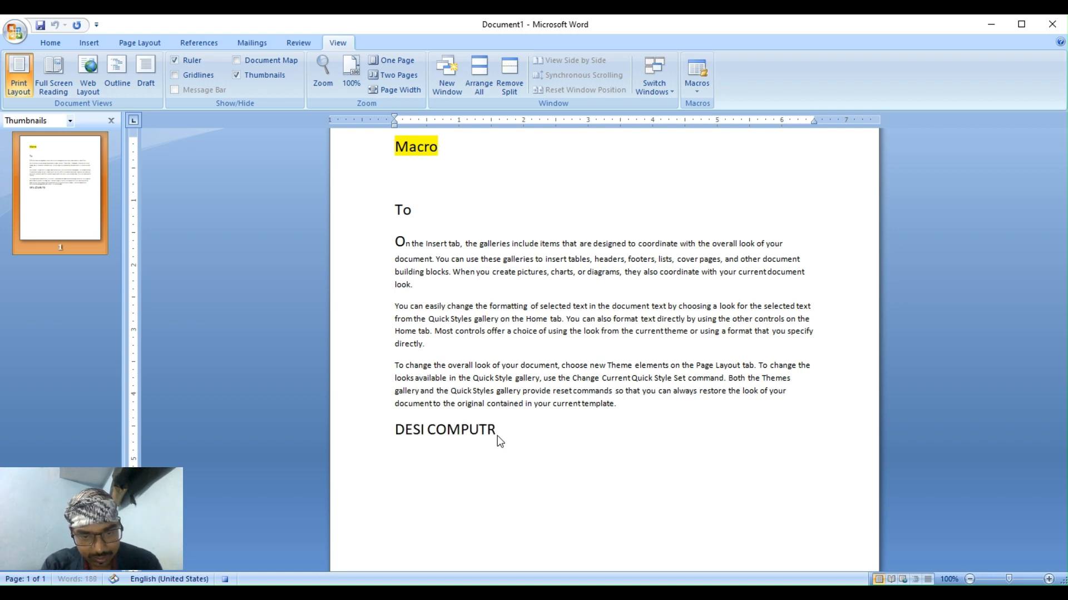
text(UTER CLASSES)
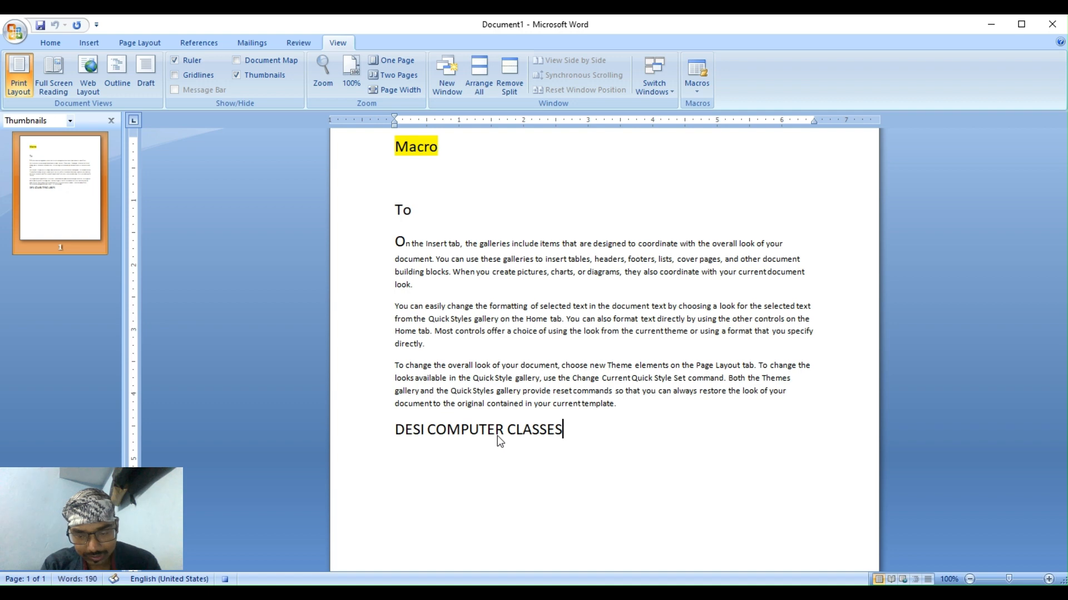
key(Return)
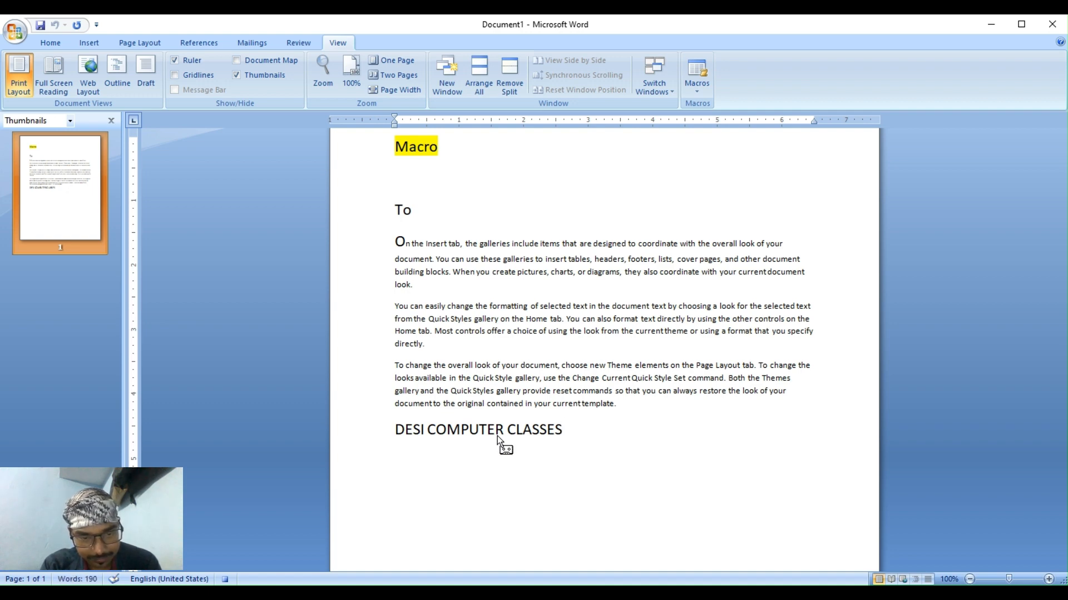
text(BAZAR)
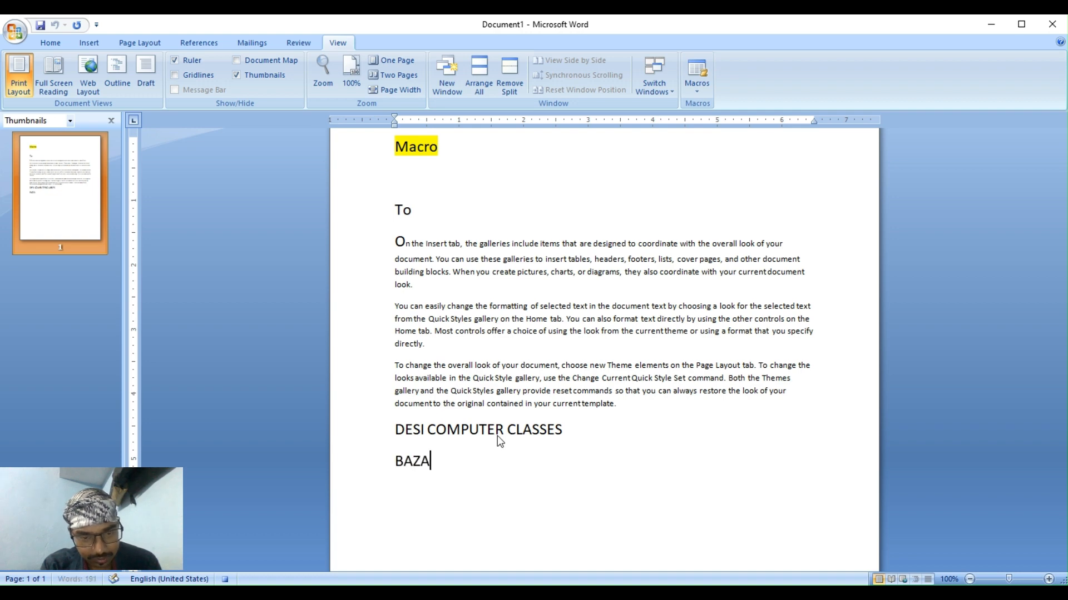
key(BackSpace)
key(BackSpace)
key(BackSpace)
key(BackSpace)
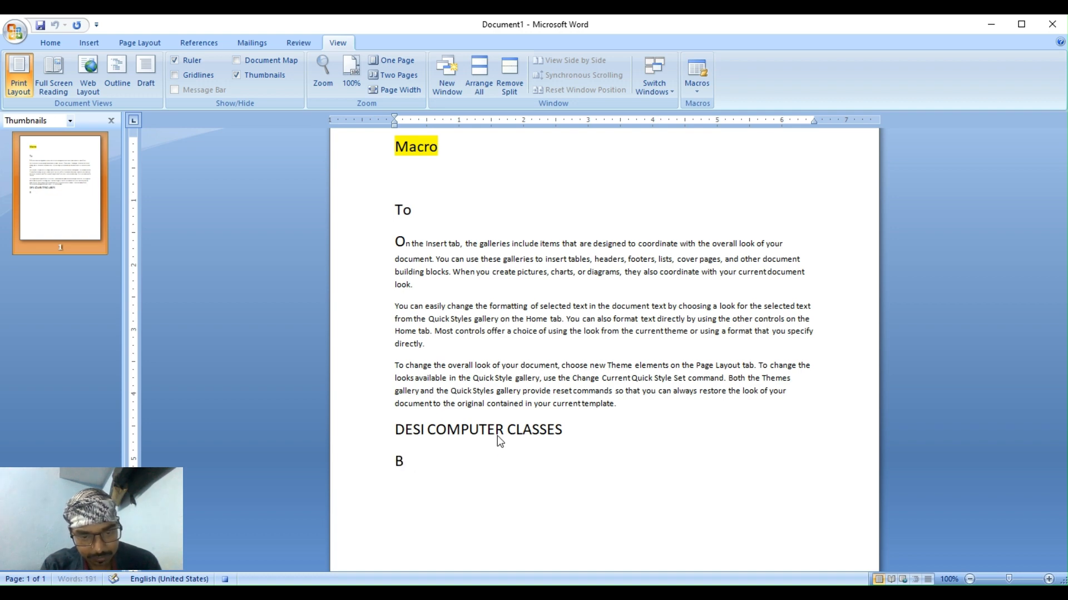
text(AZ)
key(BackSpace)
key(BackSpace)
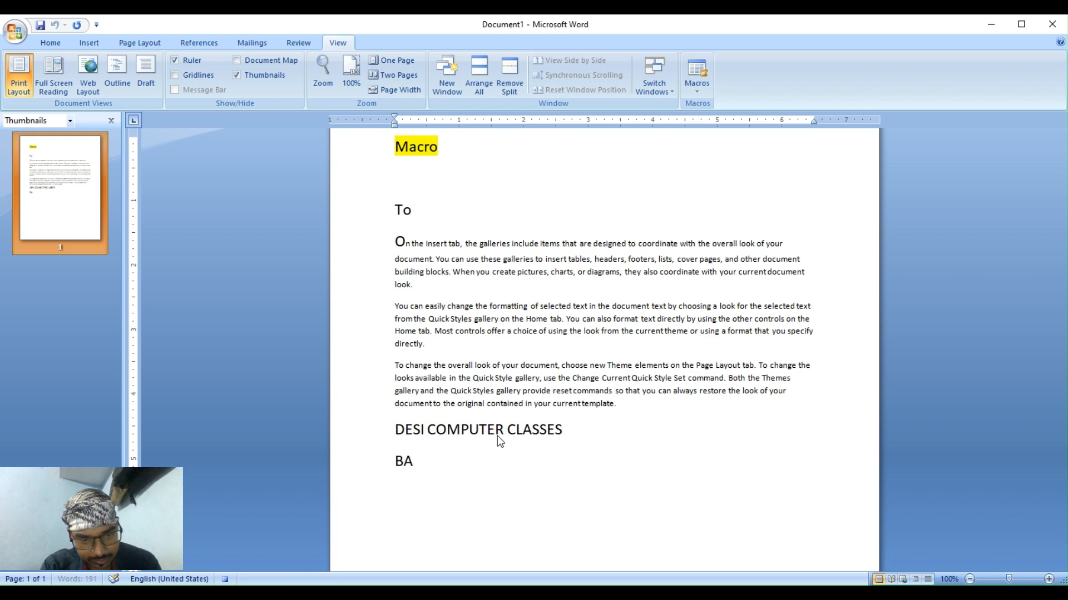
text(azars)
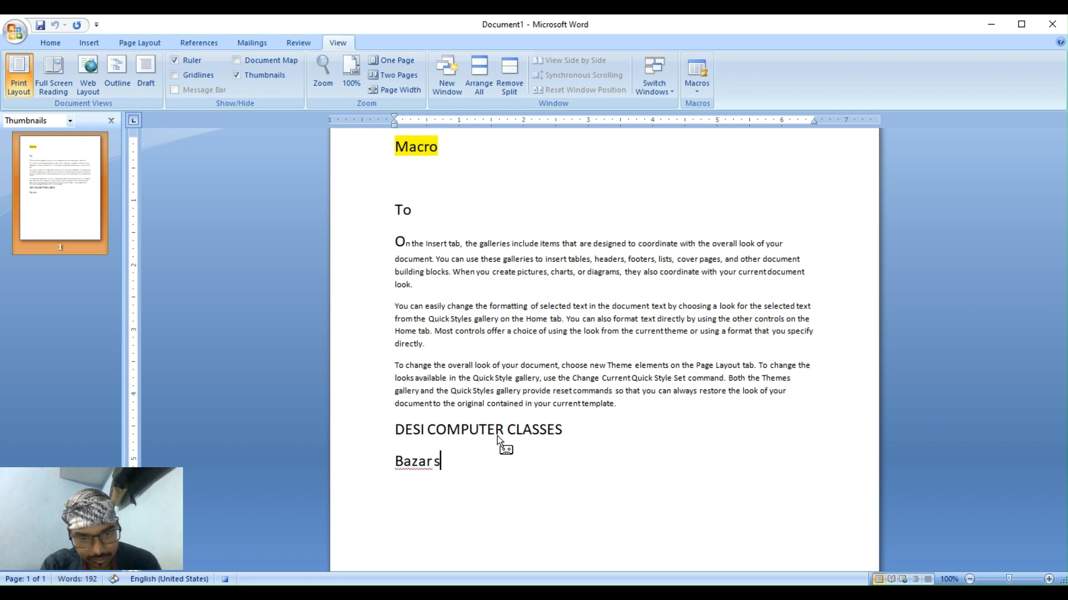
key(BackSpace)
text(Sam)
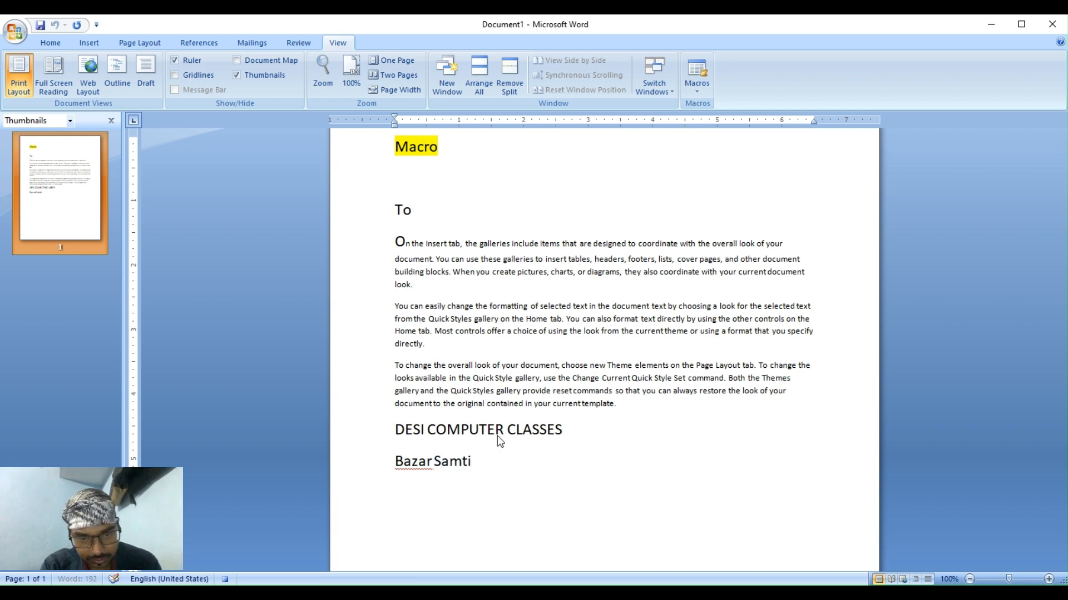
text(ti, Near)
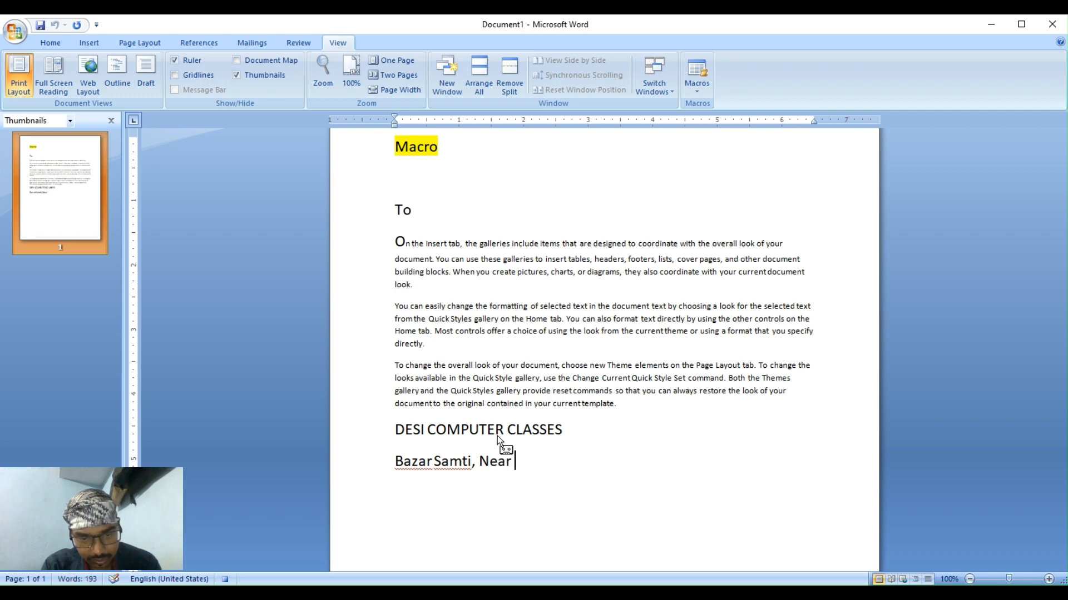
text(NM)
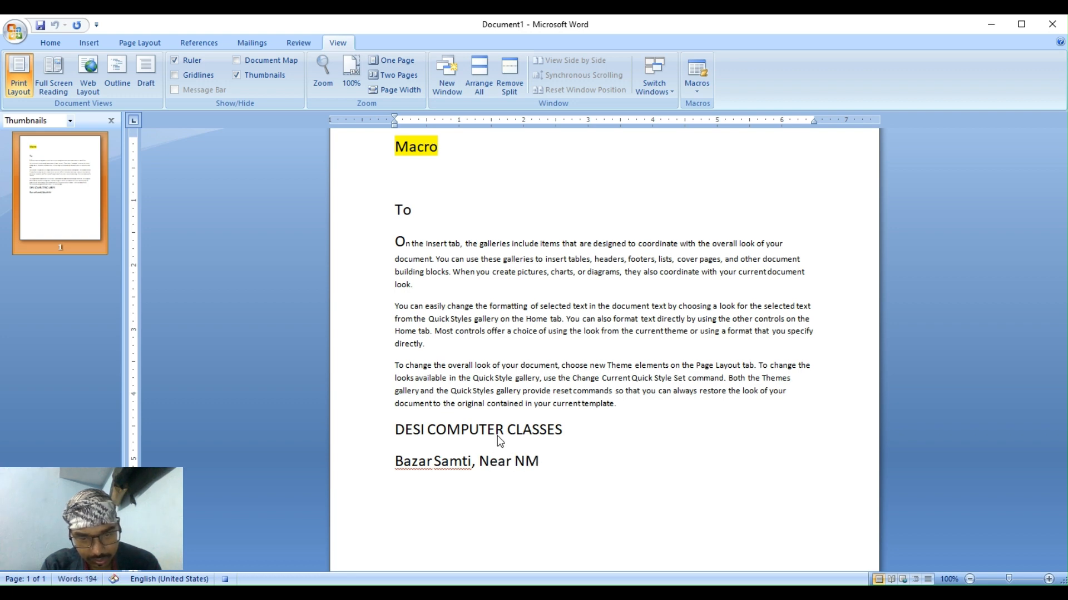
text(CH cO)
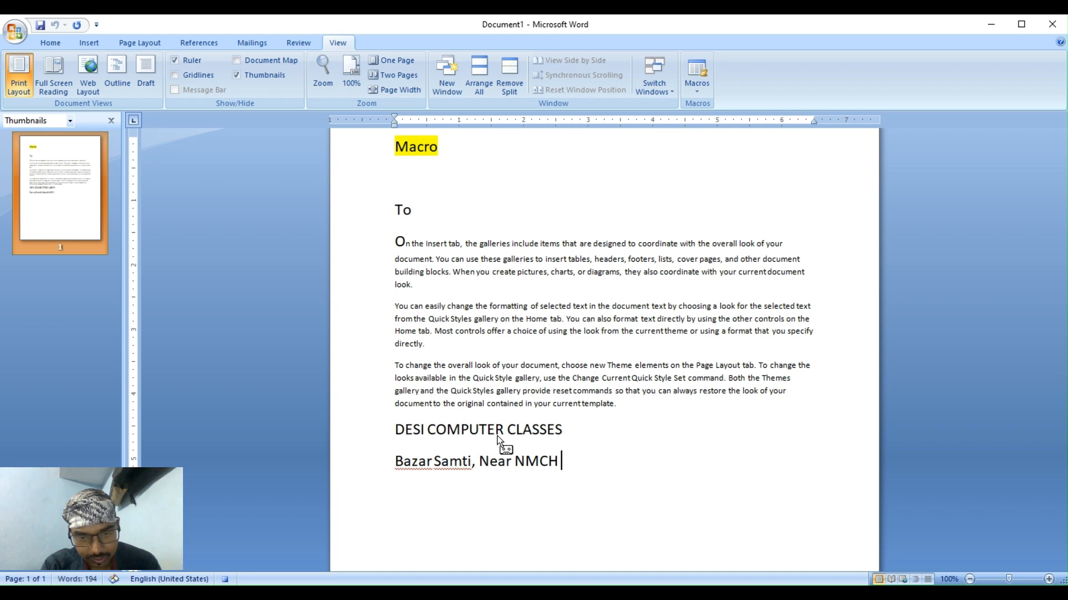
text(c)
key(BackSpace)
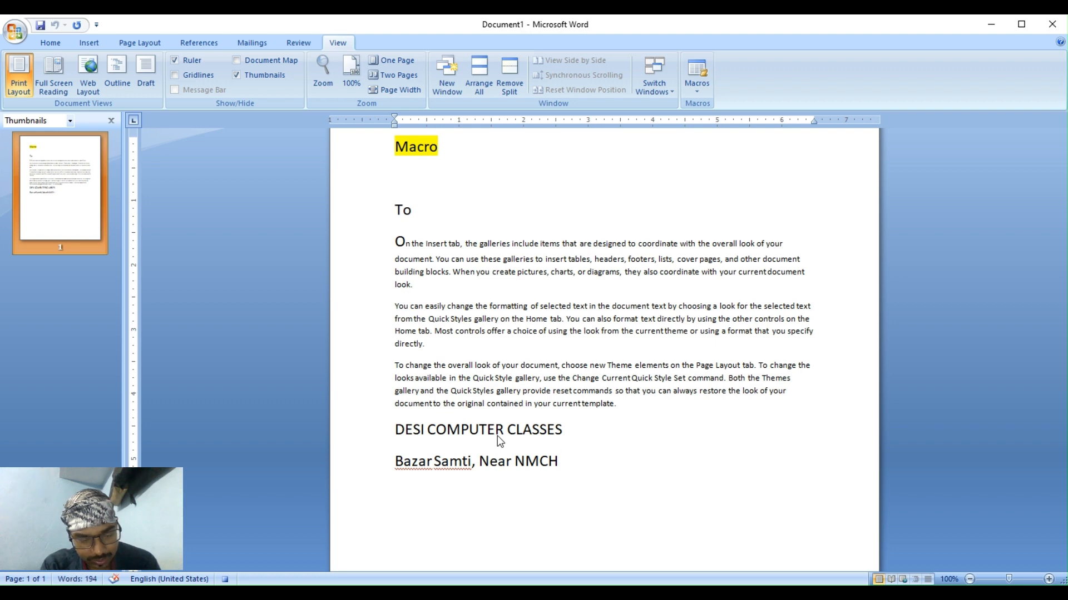
text(Railw)
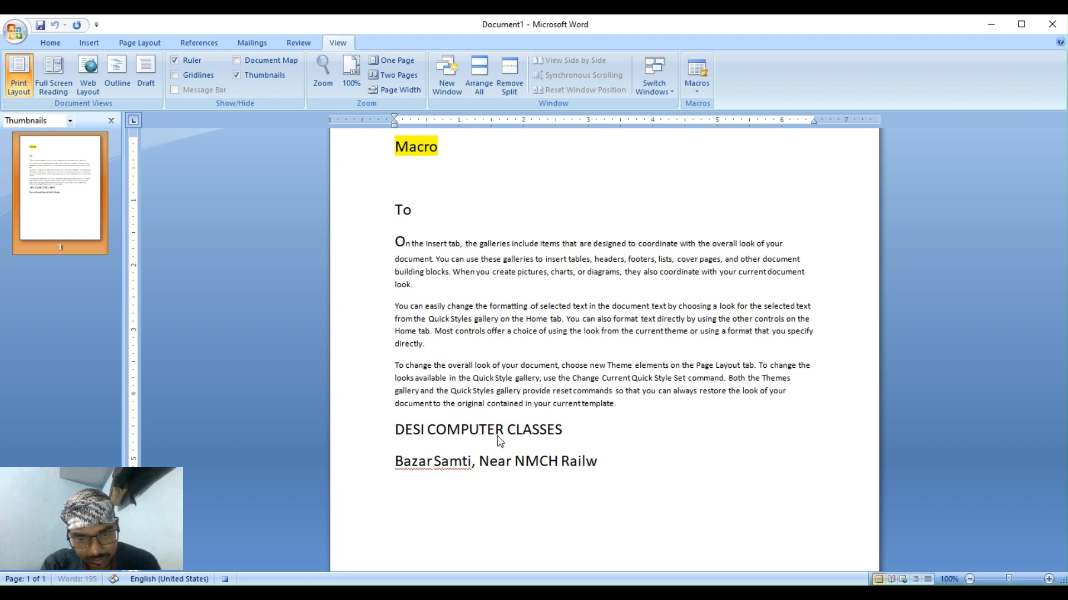
text(ay )
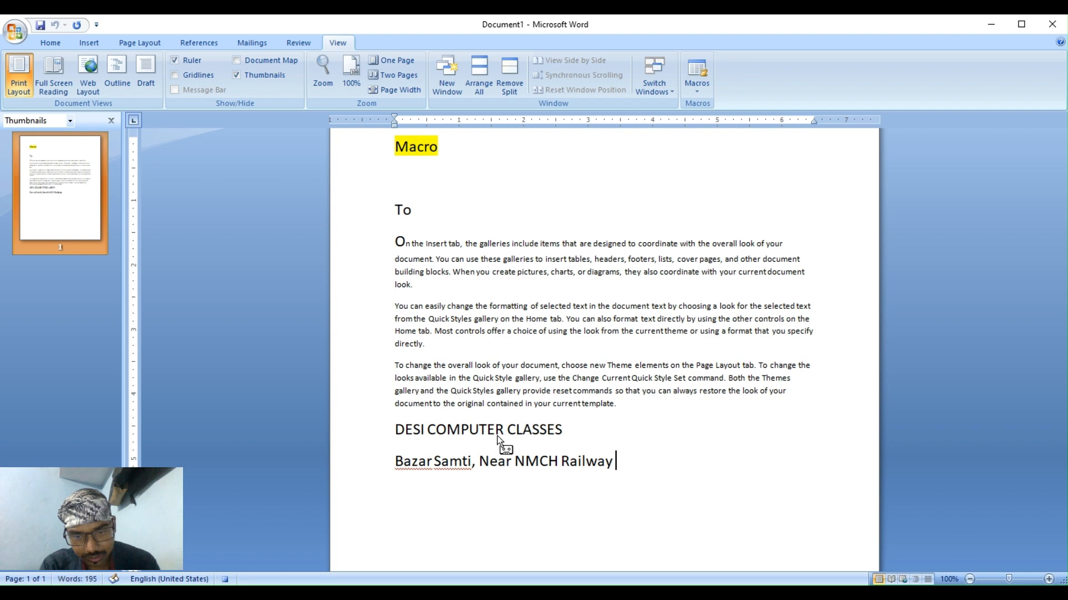
text(Crossing)
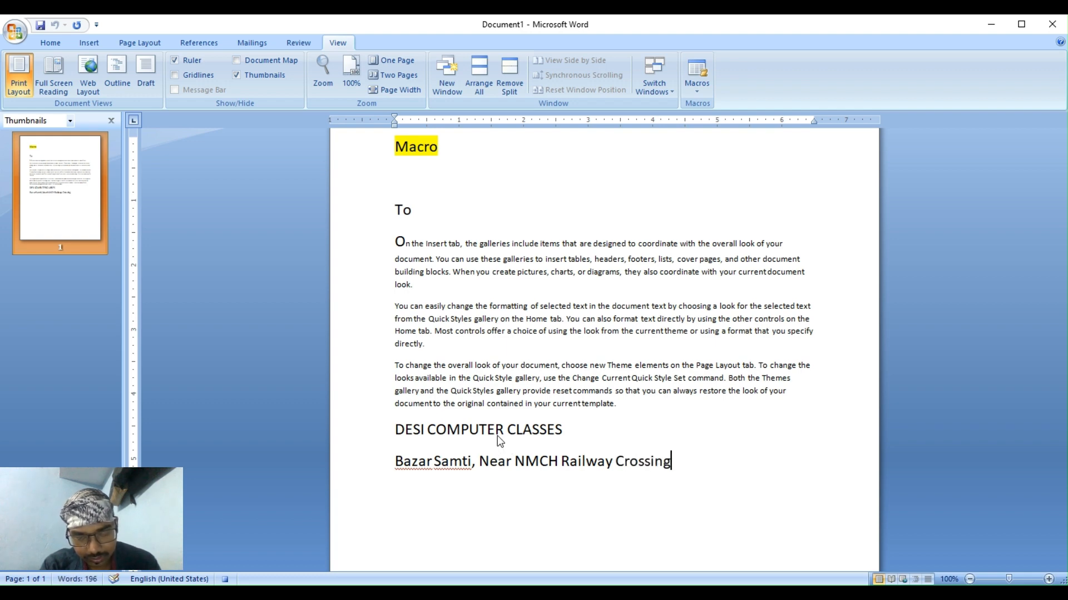
text(,)
key(Return)
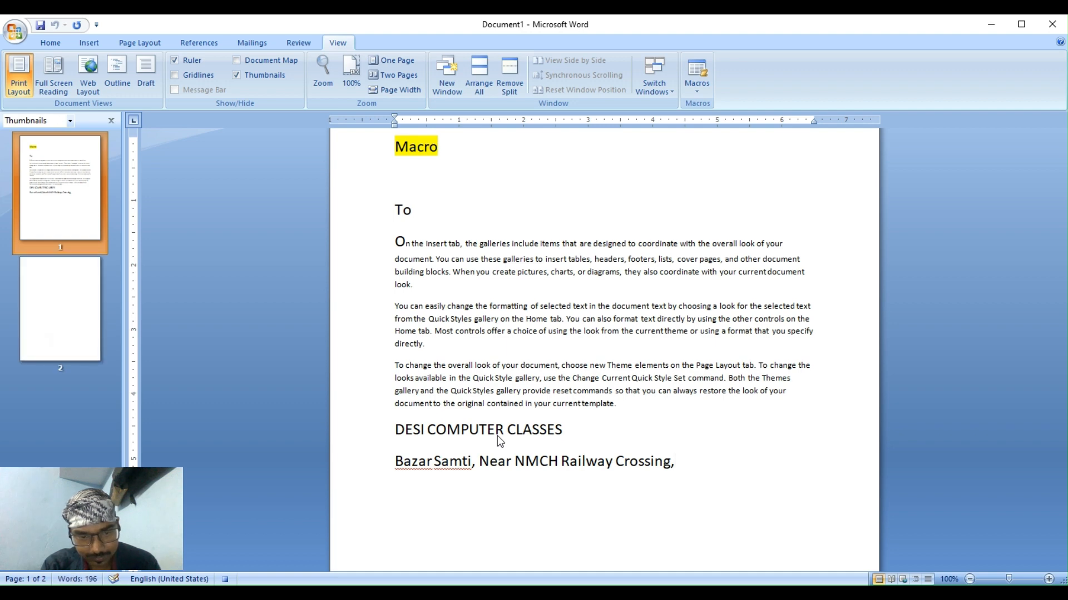
Add the second address line with the locality, city, and phone number.
text(patna)
key(BackSpace)
key(BackSpace)
key(BackSpace)
key(BackSpace)
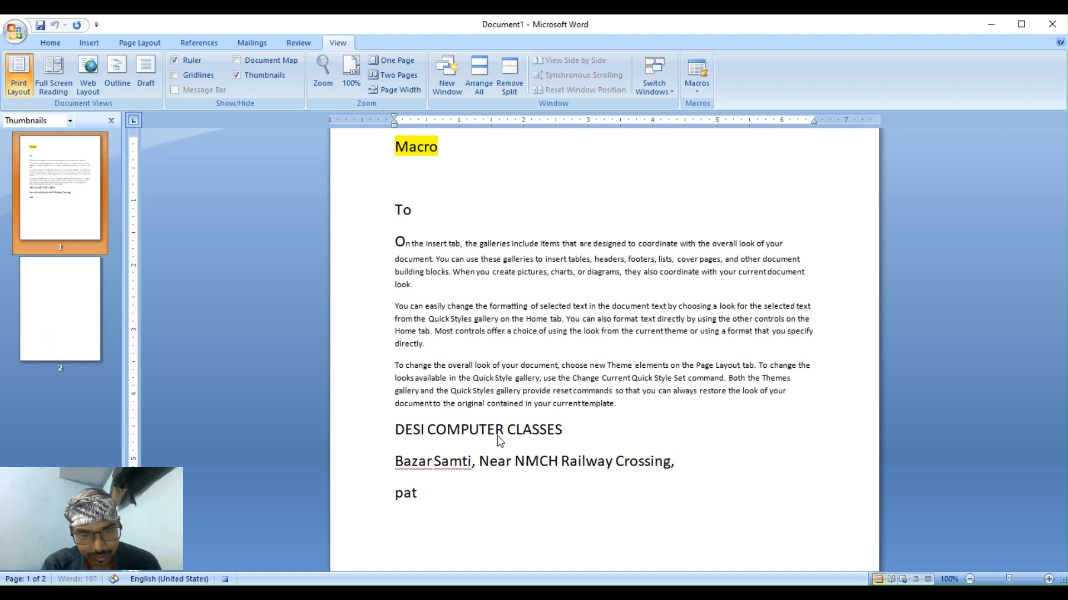
key(BackSpace)
text(Raje)
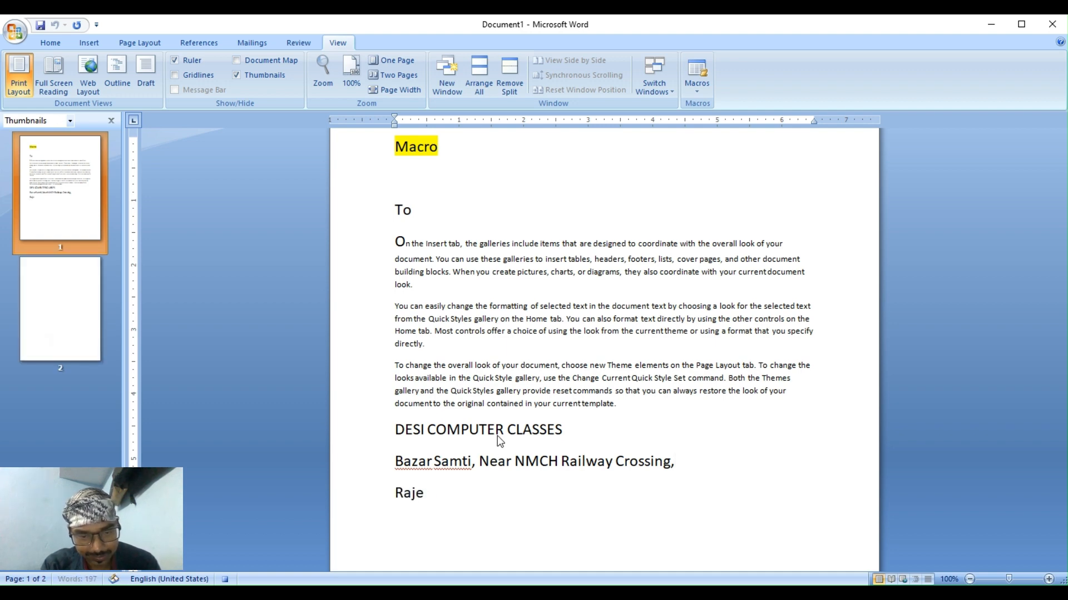
text(ndra)
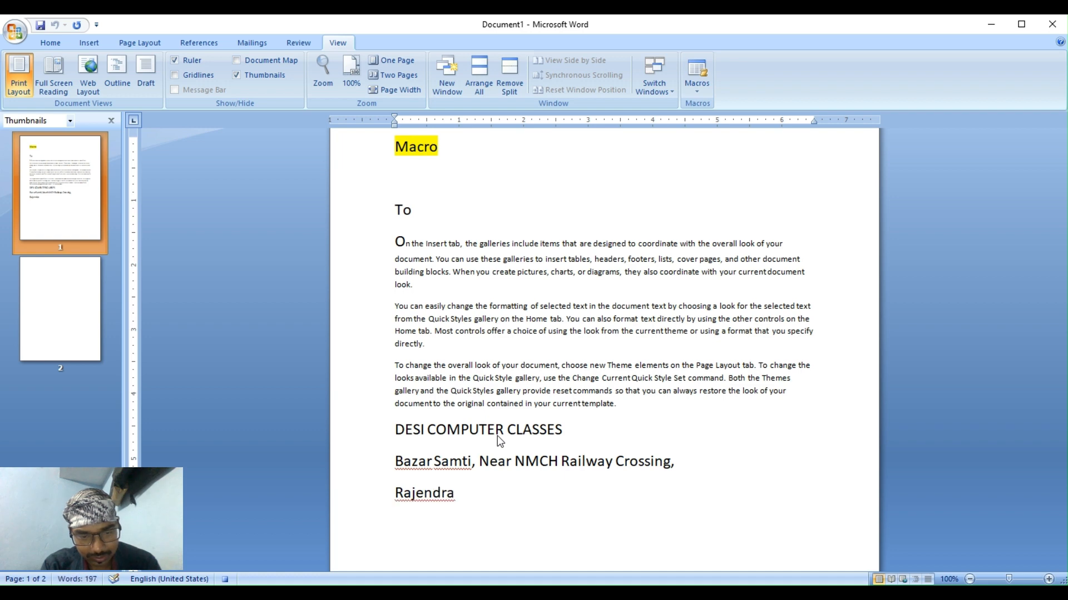
text(nagar p)
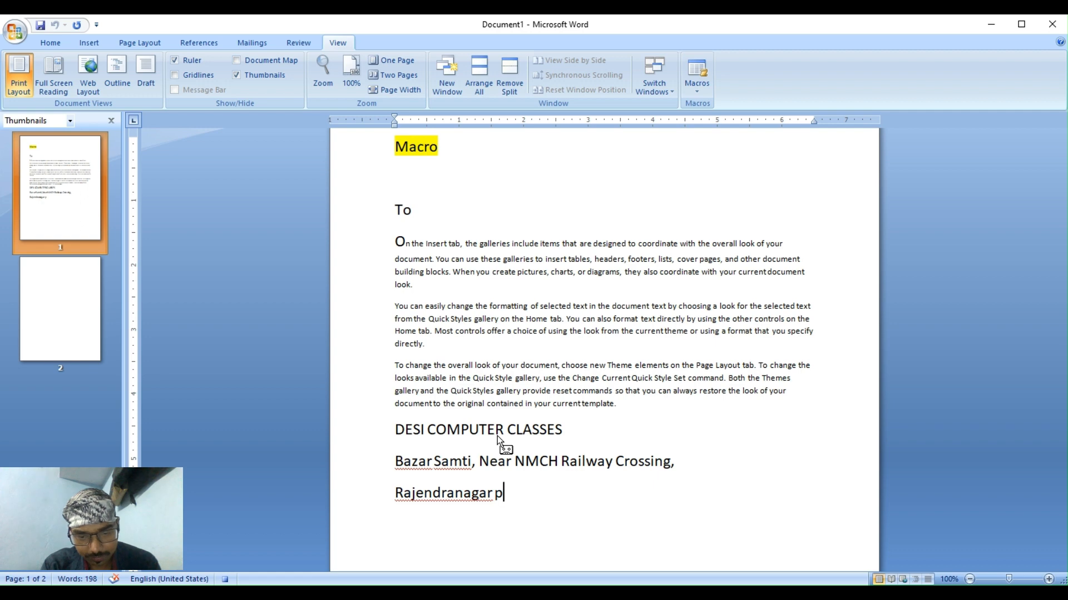
key(BackSpace)
key(BackSpace)
text(PAT)
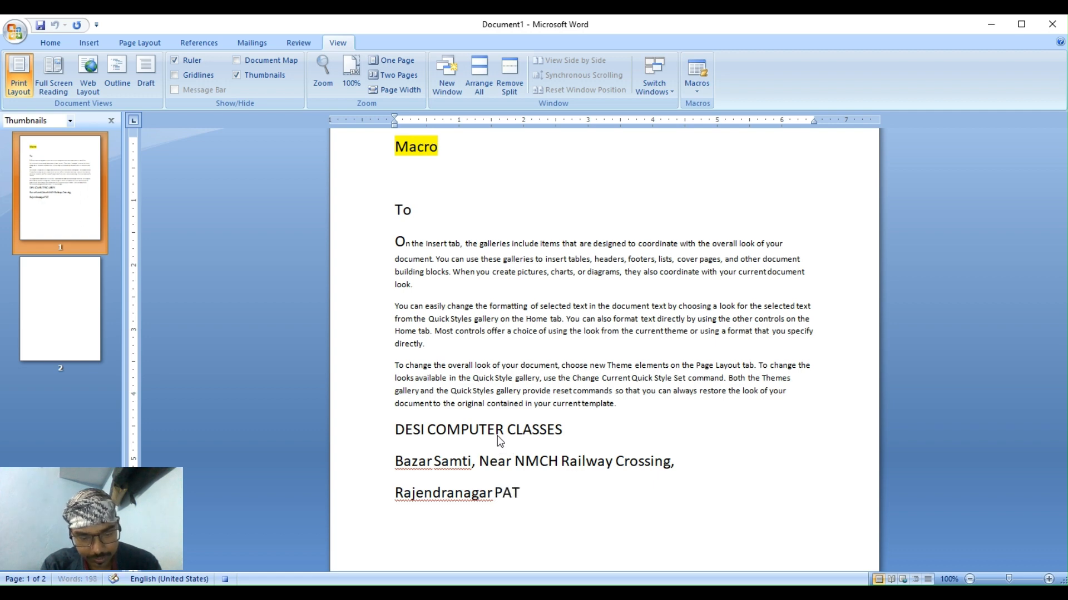
text(NA - )
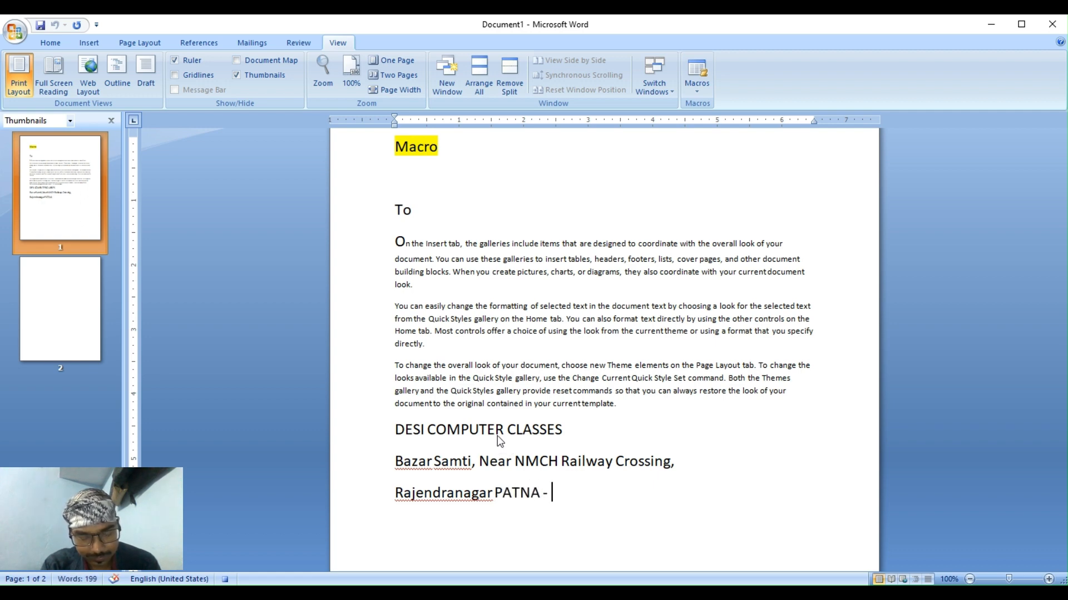
text(6 )
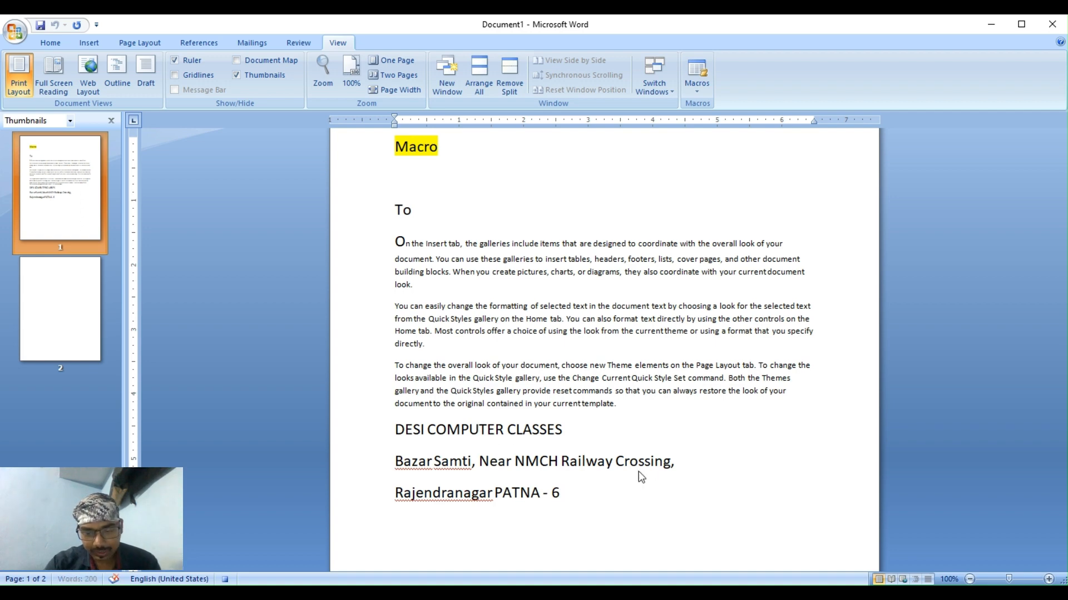
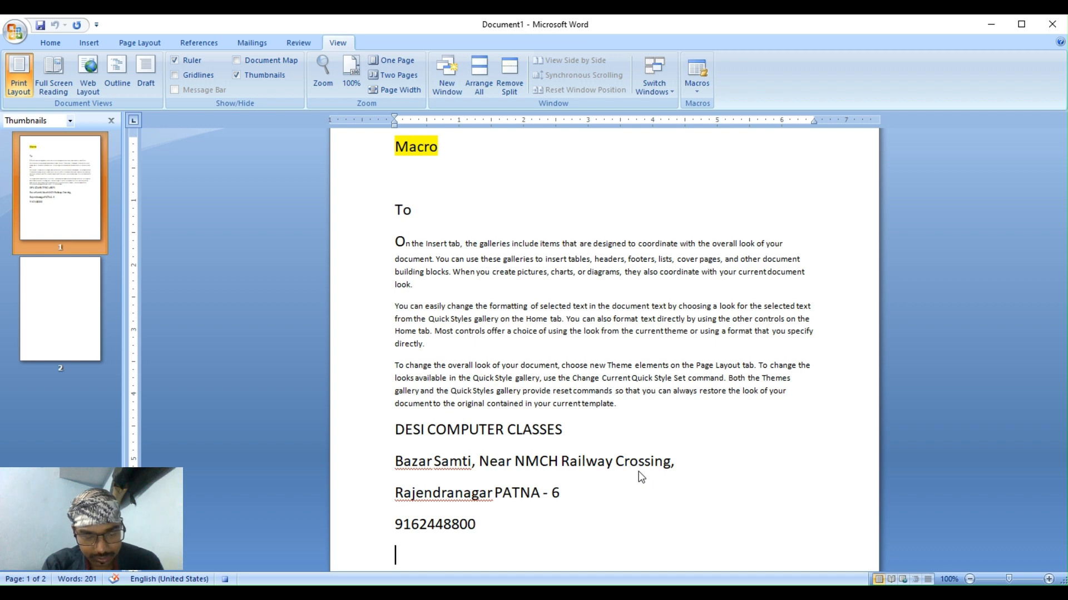
Add the website line 'disacomputerclasses.in' at the bottom of the address block.
text(DIS)
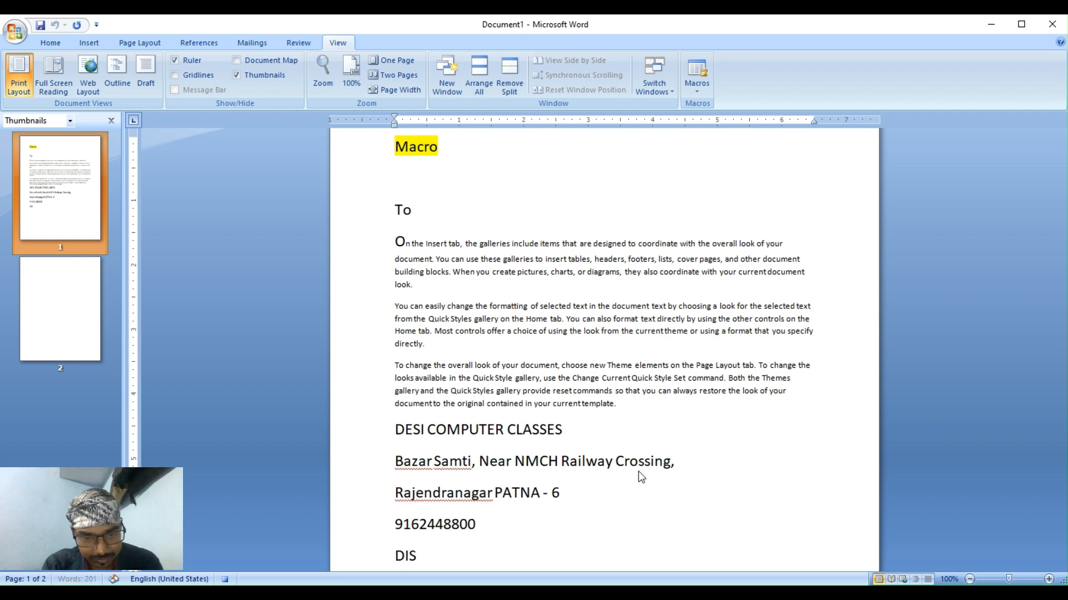
key(BackSpace)
key(BackSpace)
key(BackSpace)
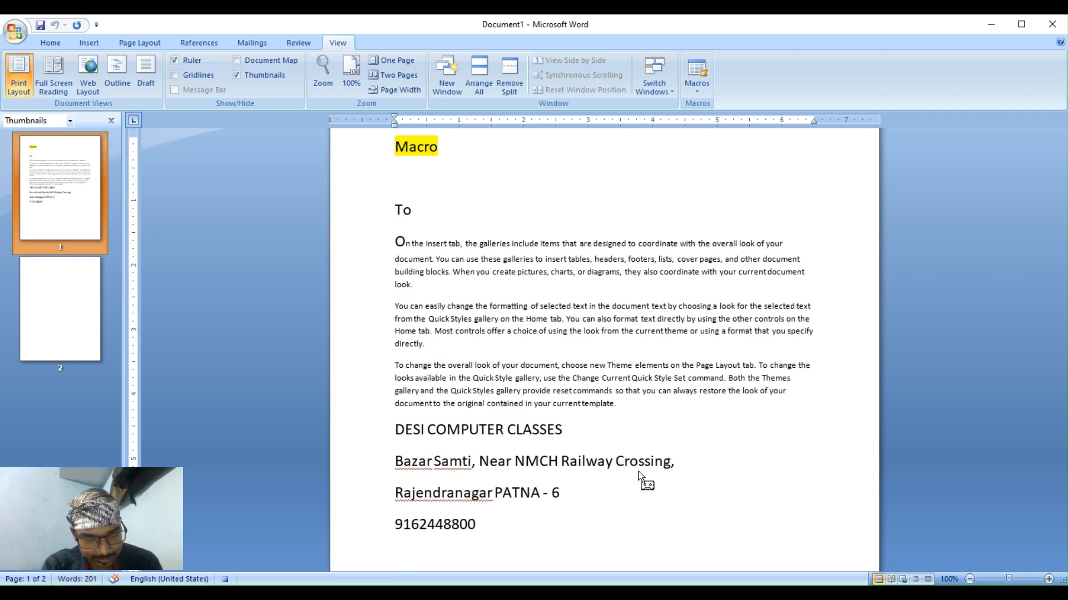
text(disc)
key(BackSpace)
text(a)
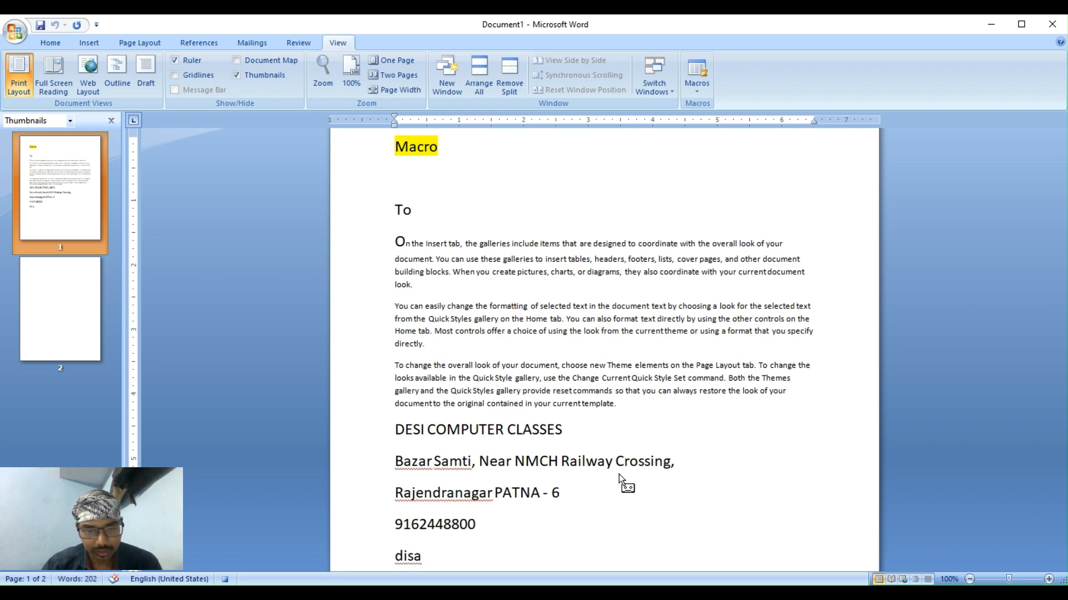
scroll(619, 475, down, 2)
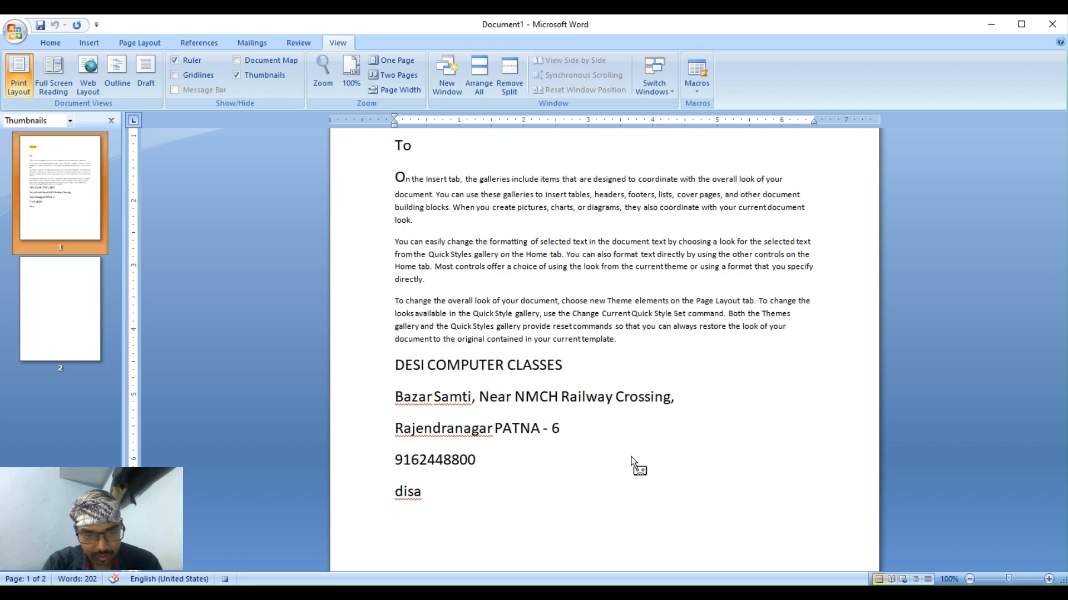
text(comput)
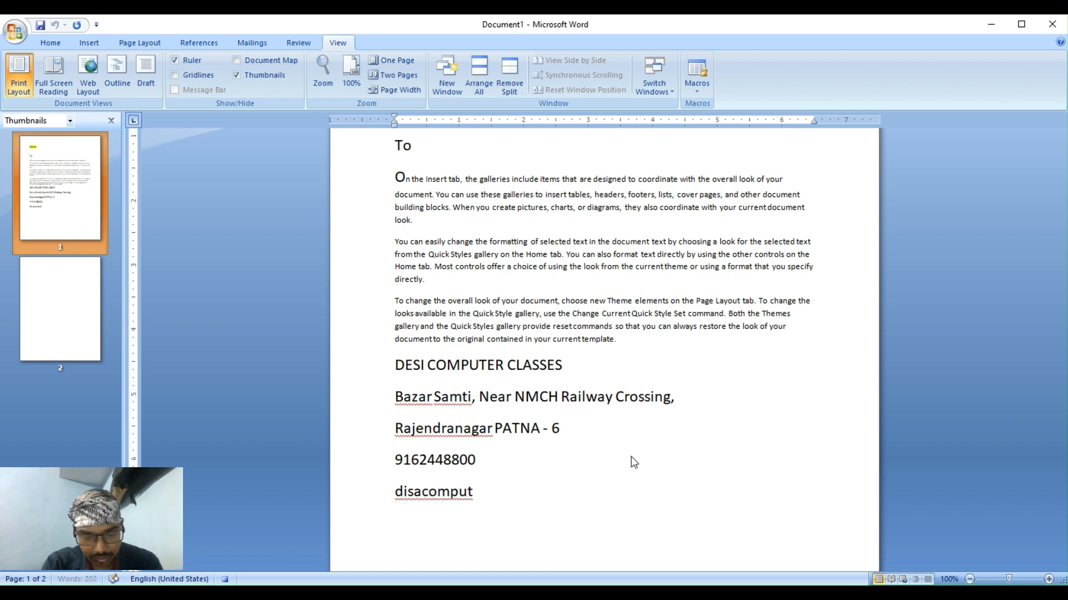
text(erclass)
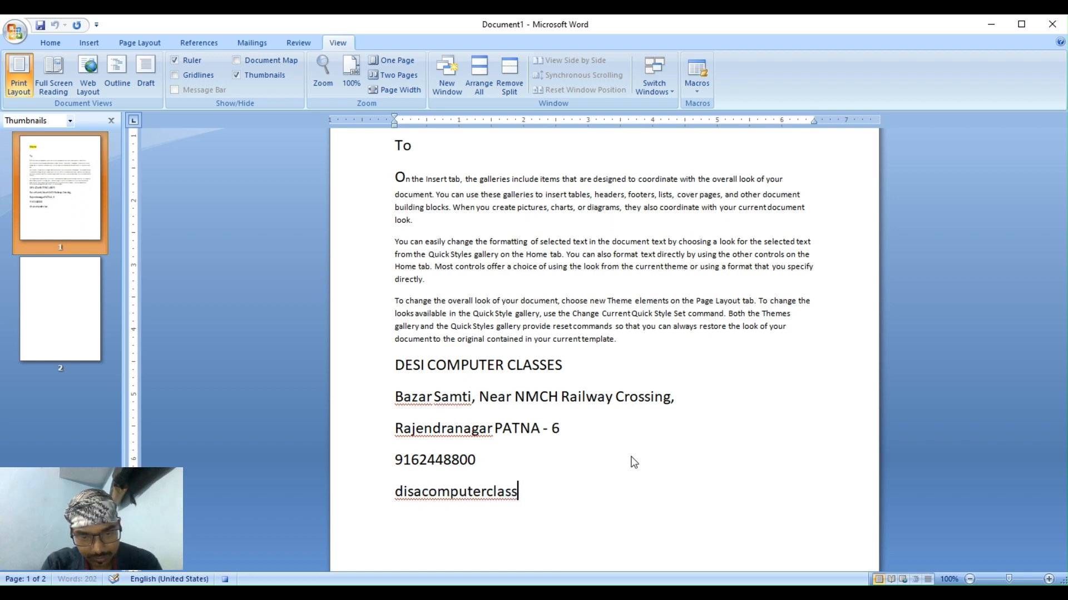
text(es.)
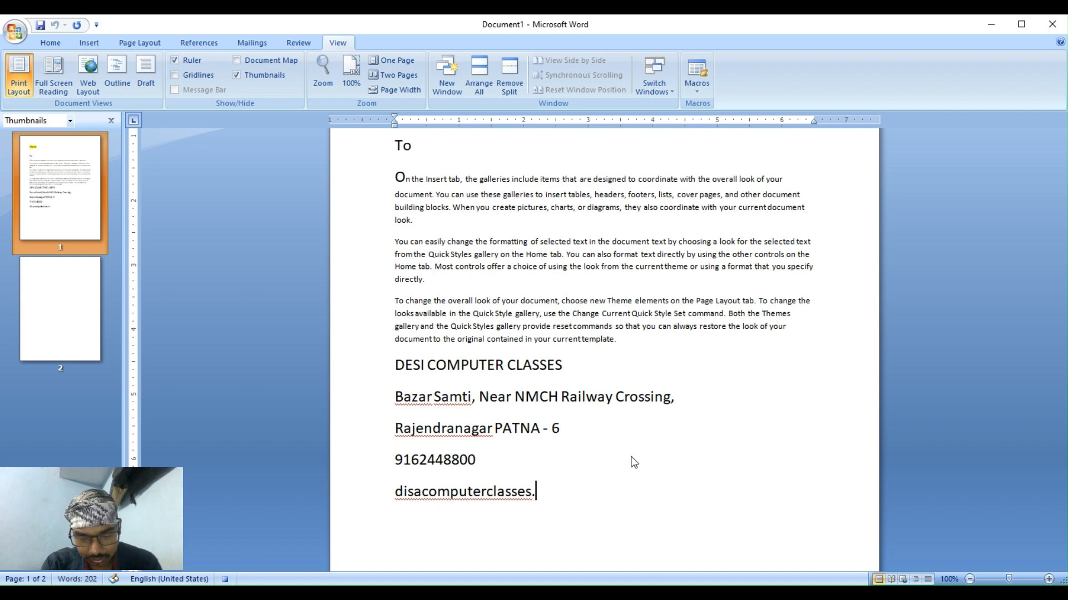
text(in)
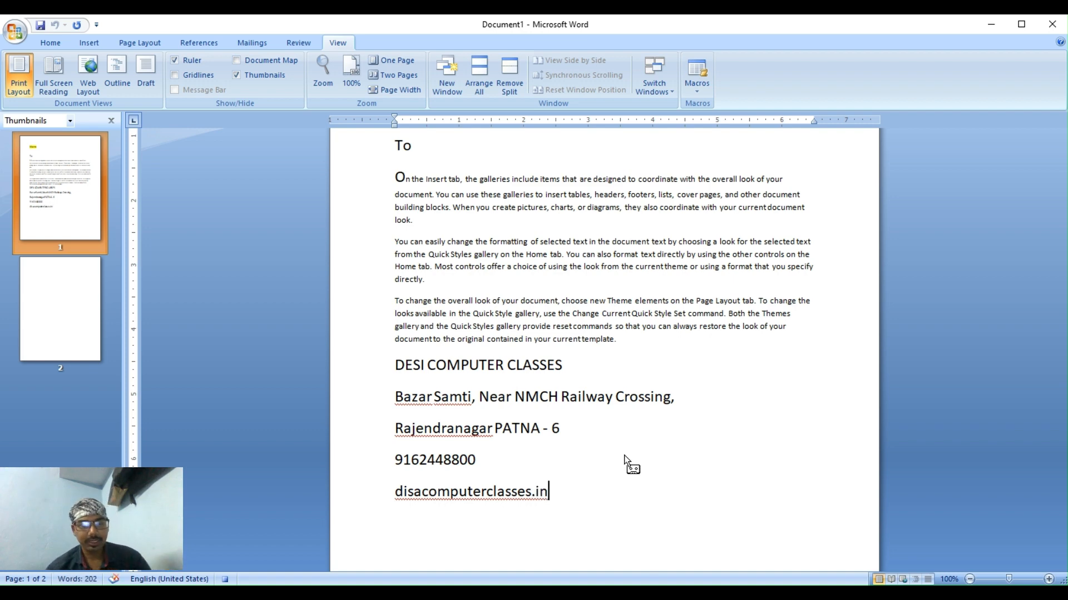
scroll(602, 455, up, 1)
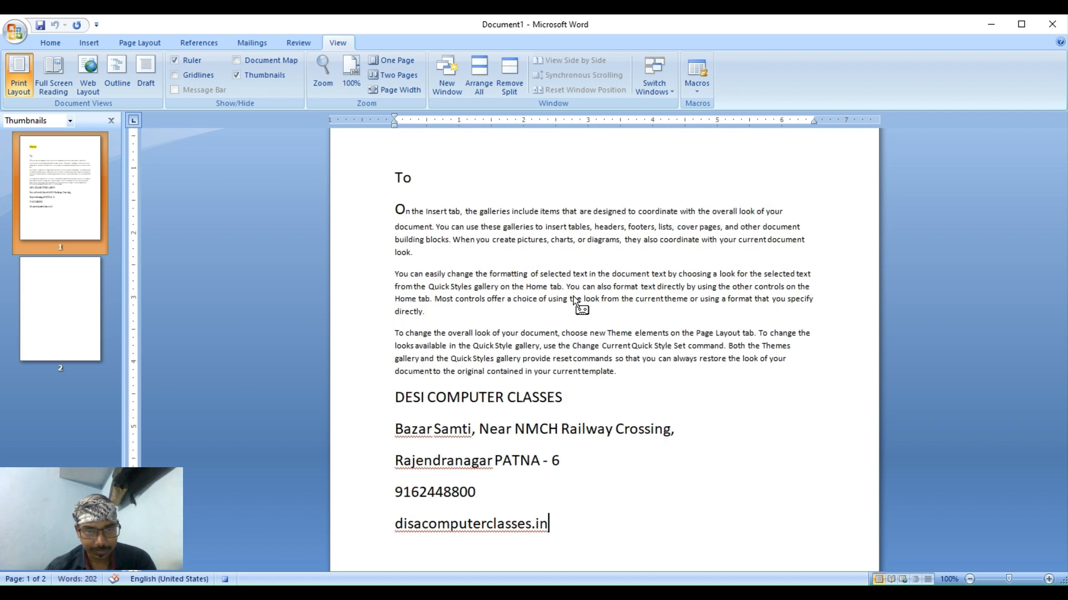
Open the Watermark gallery on the Page Layout tab.
scroll(575, 305, down, 1)
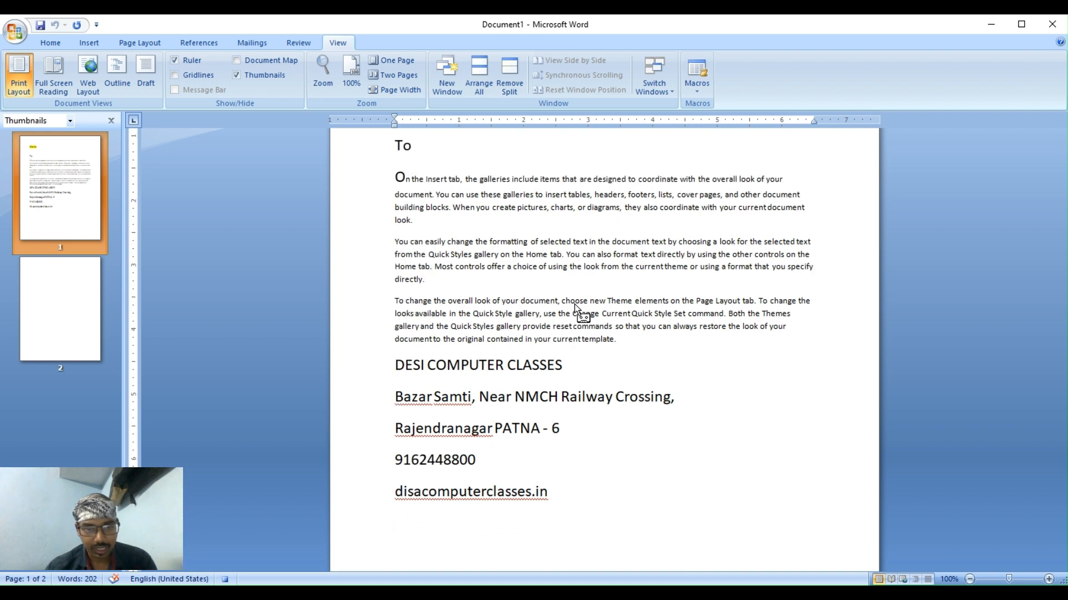
scroll(575, 303, up, 4)
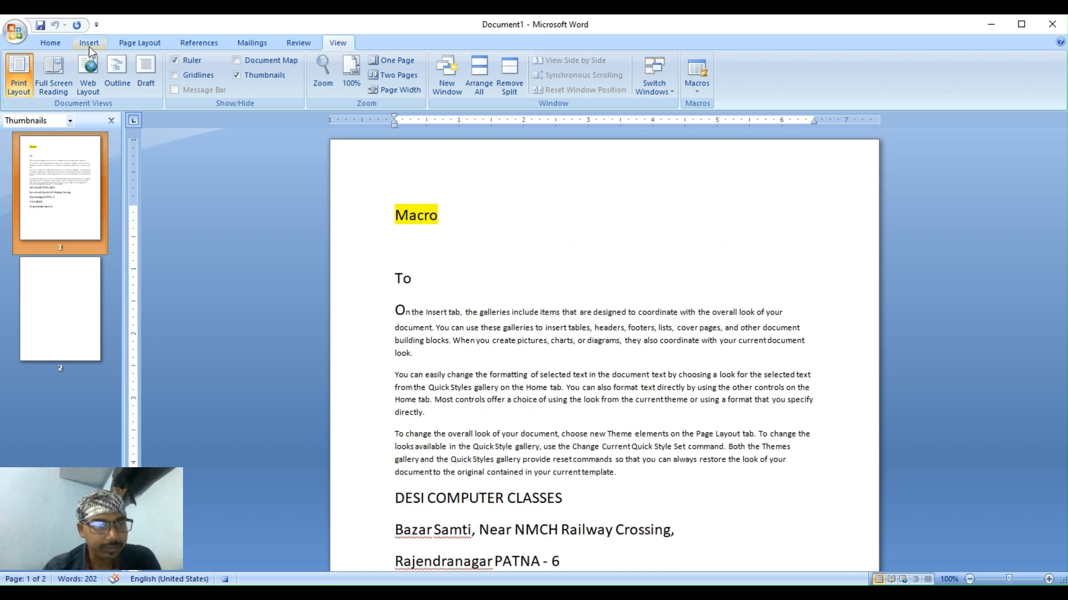
click(89, 44)
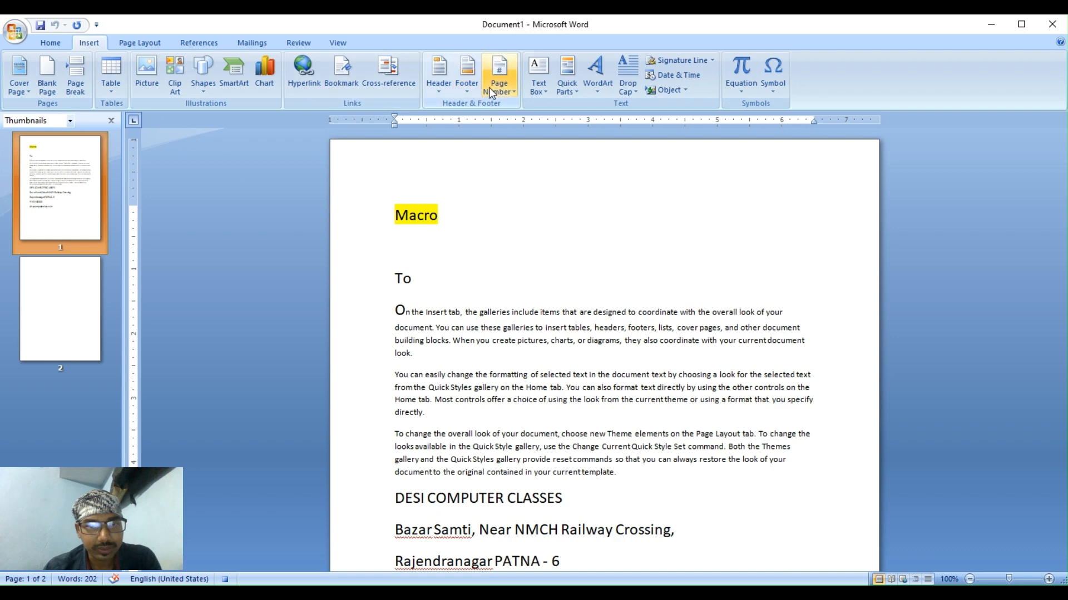
click(56, 42)
scroll(285, 52, down, 1)
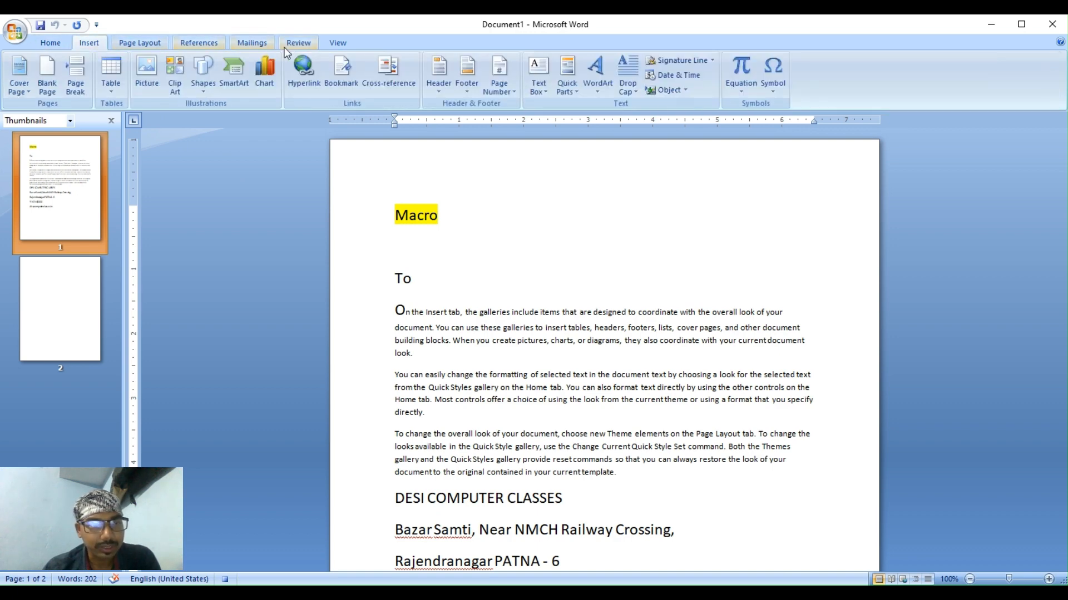
click(140, 39)
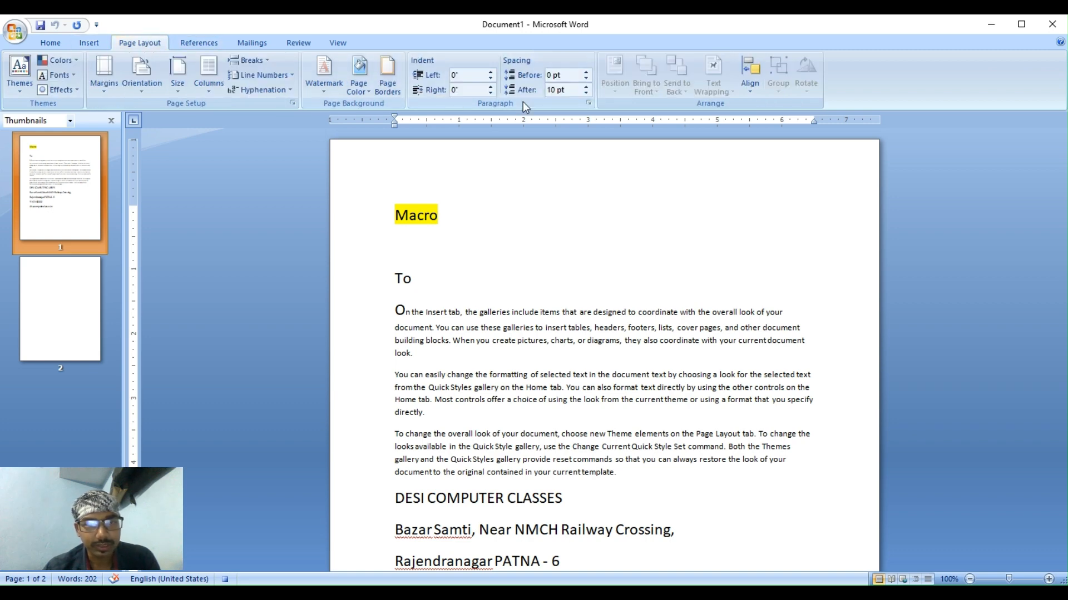
click(327, 84)
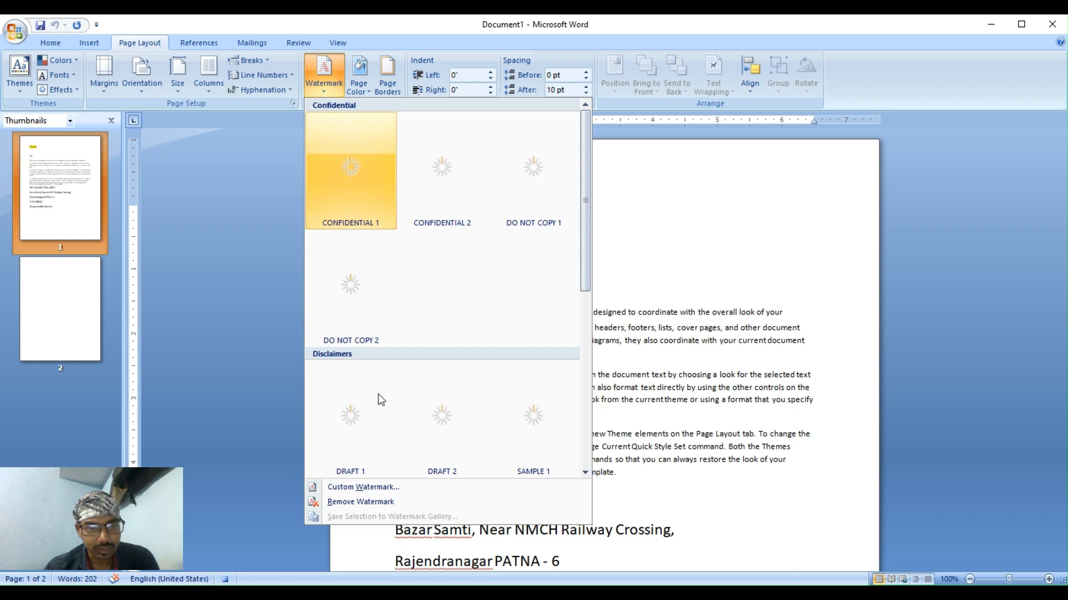
Choose Custom Watermark, switch it to Picture watermark, and start selecting a picture.
click(379, 488)
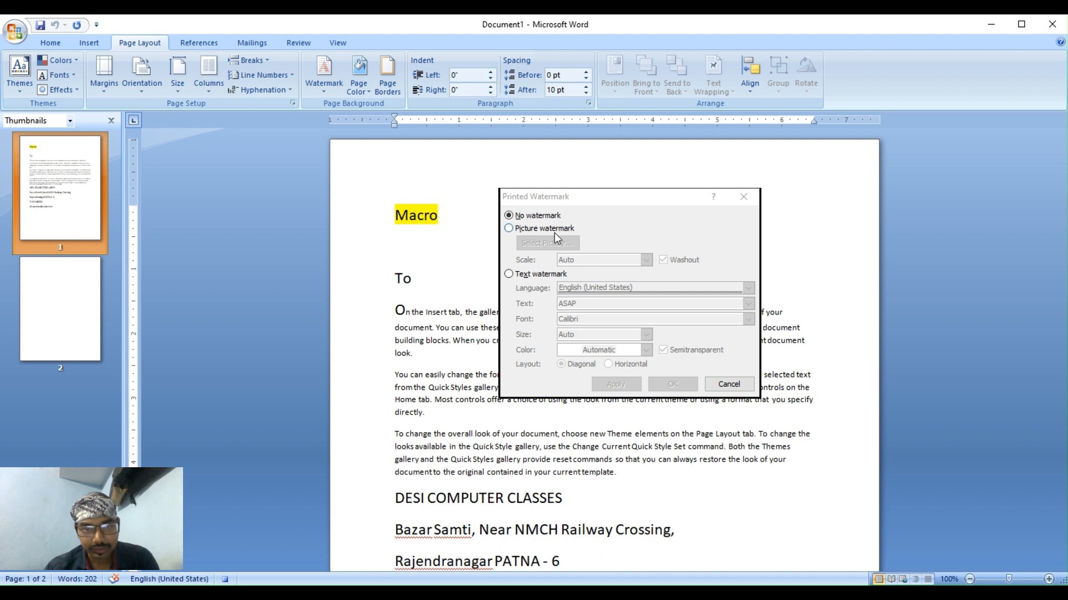
click(551, 229)
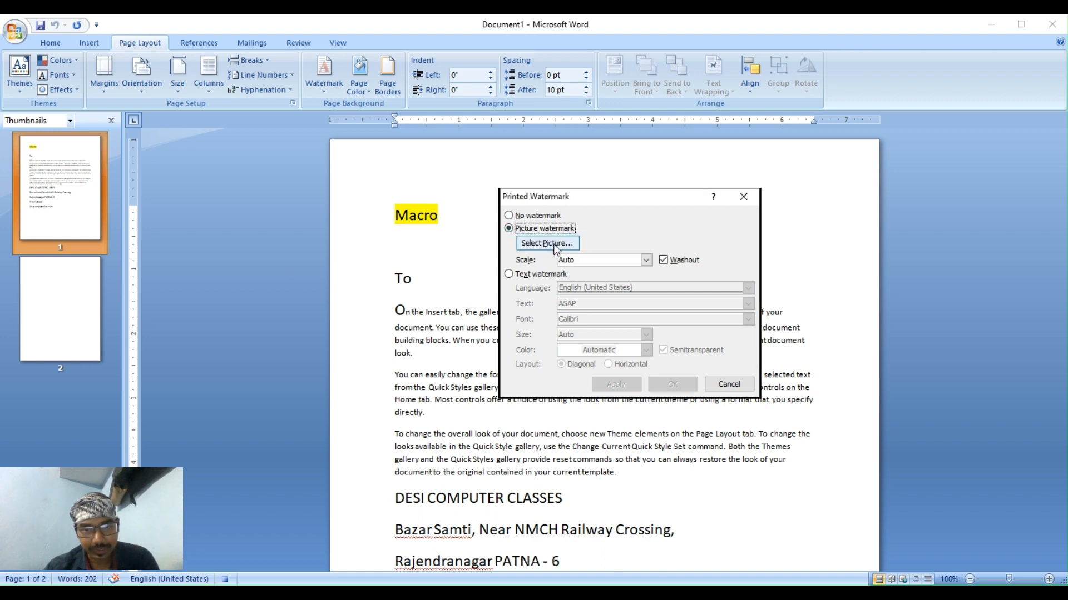
click(551, 244)
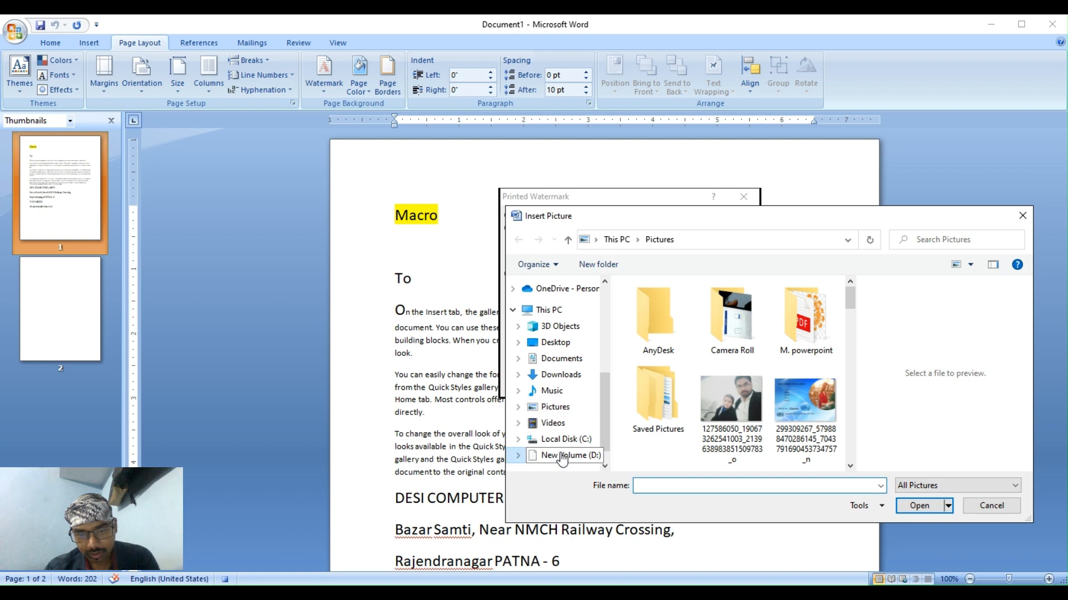
Insert 'royal logo (1)' from the DCA folder on drive D as the watermark and apply it.
click(563, 456)
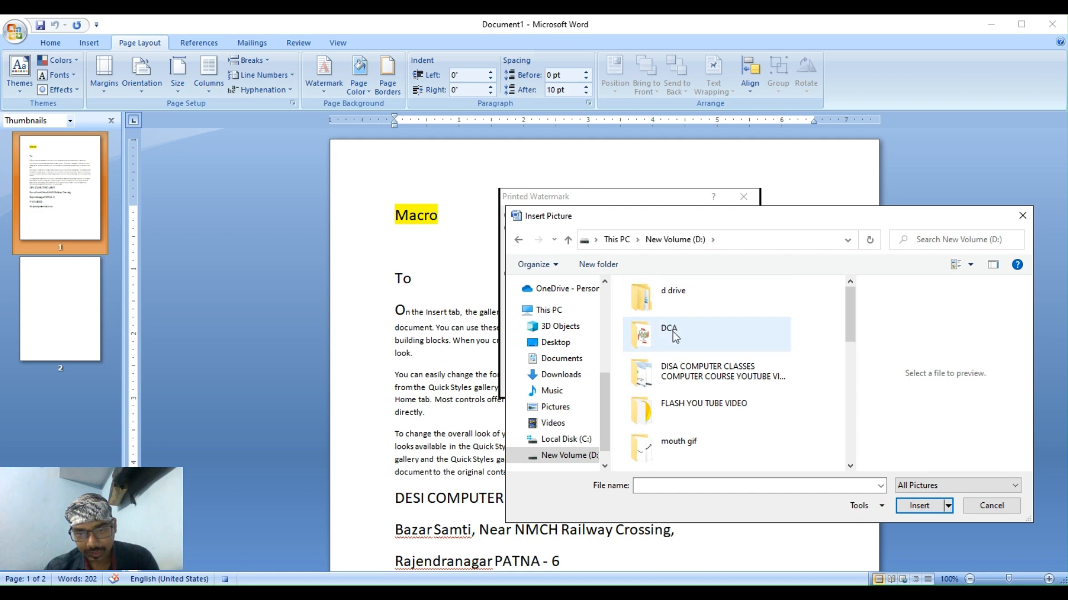
double_click(675, 335)
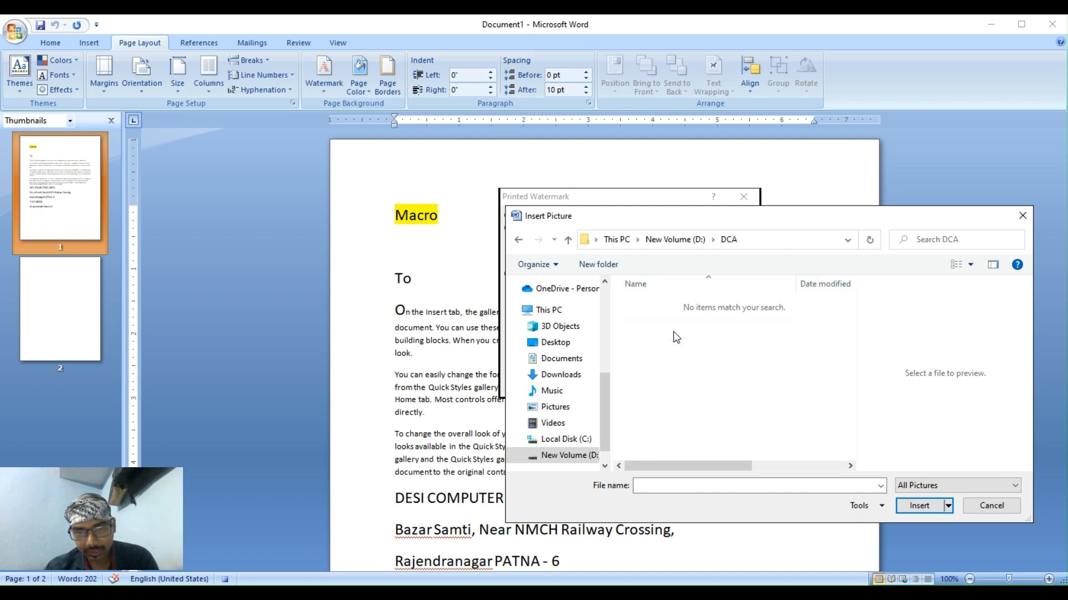
click(518, 239)
double_click(647, 303)
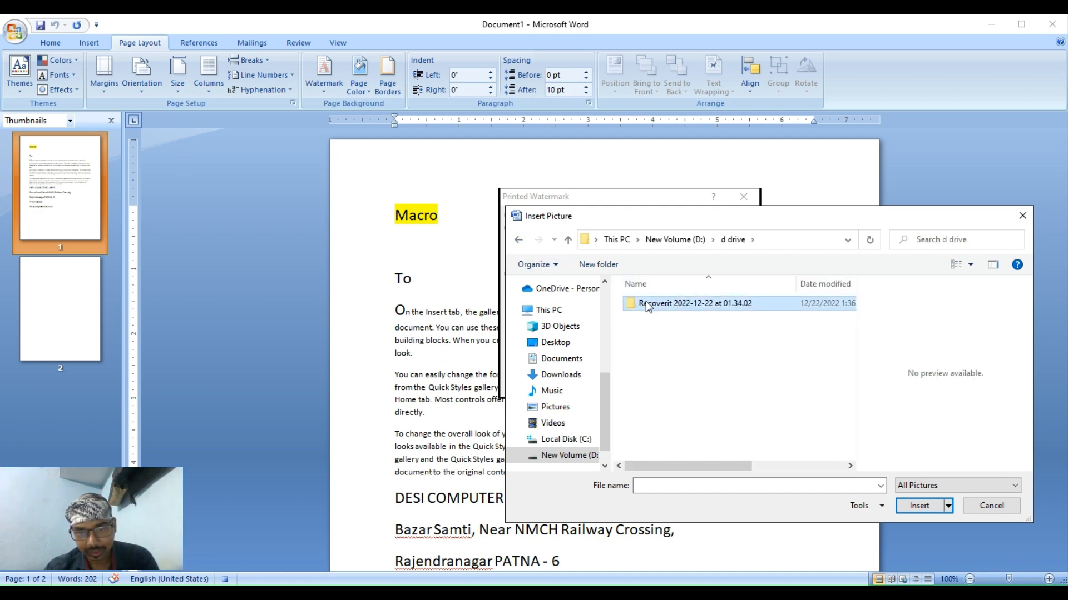
double_click(646, 301)
double_click(648, 347)
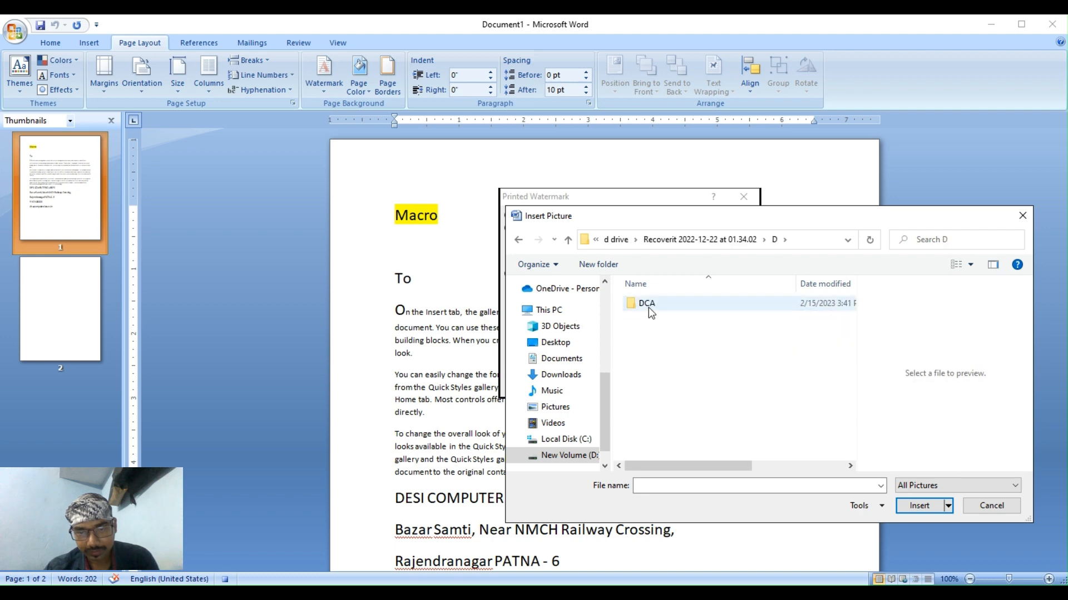
double_click(649, 306)
click(661, 331)
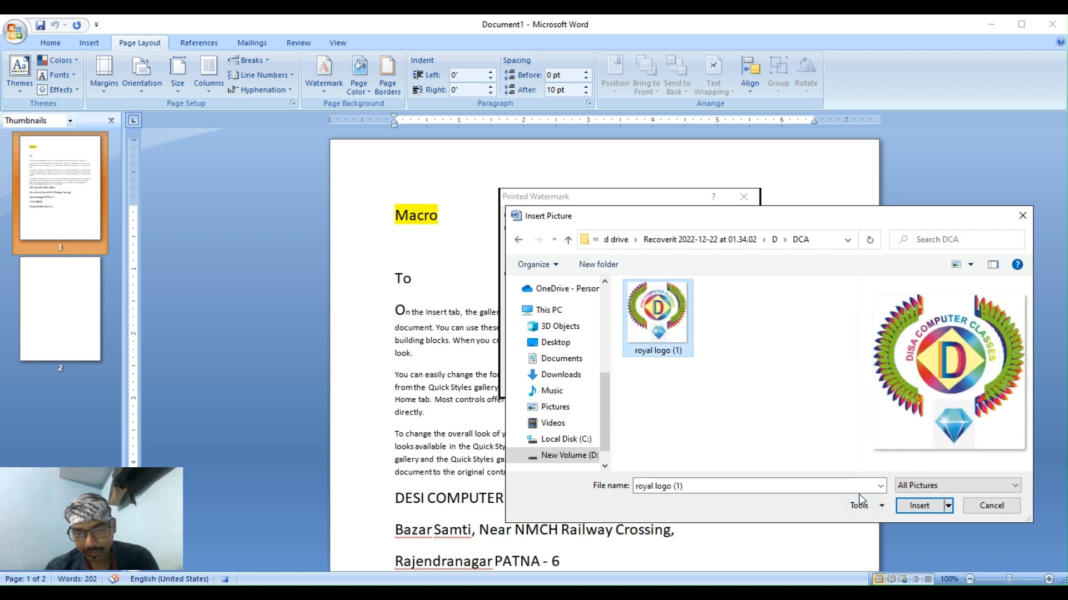
click(926, 506)
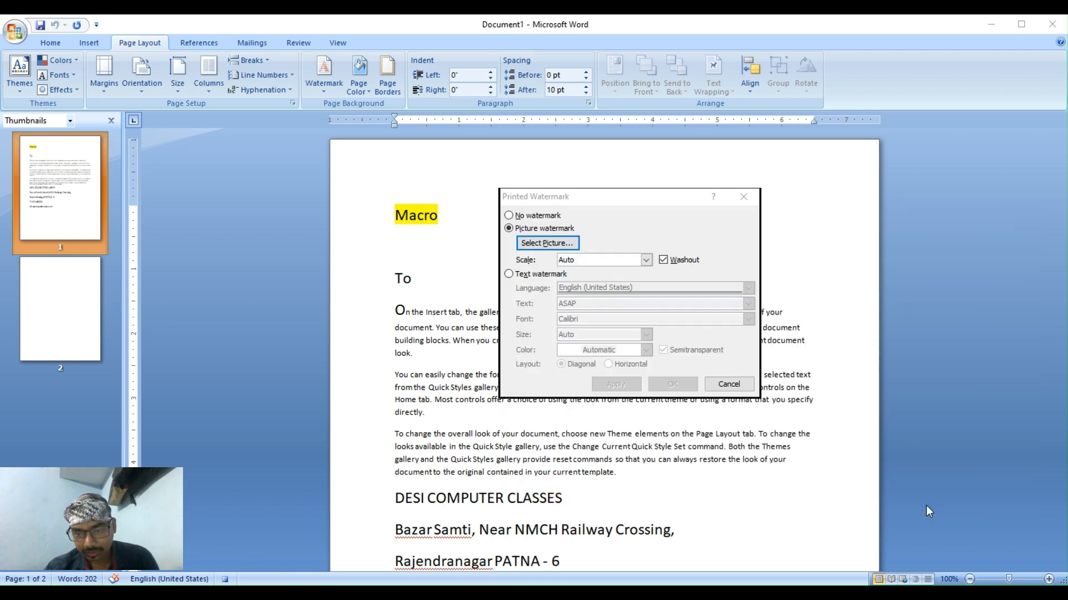
click(626, 387)
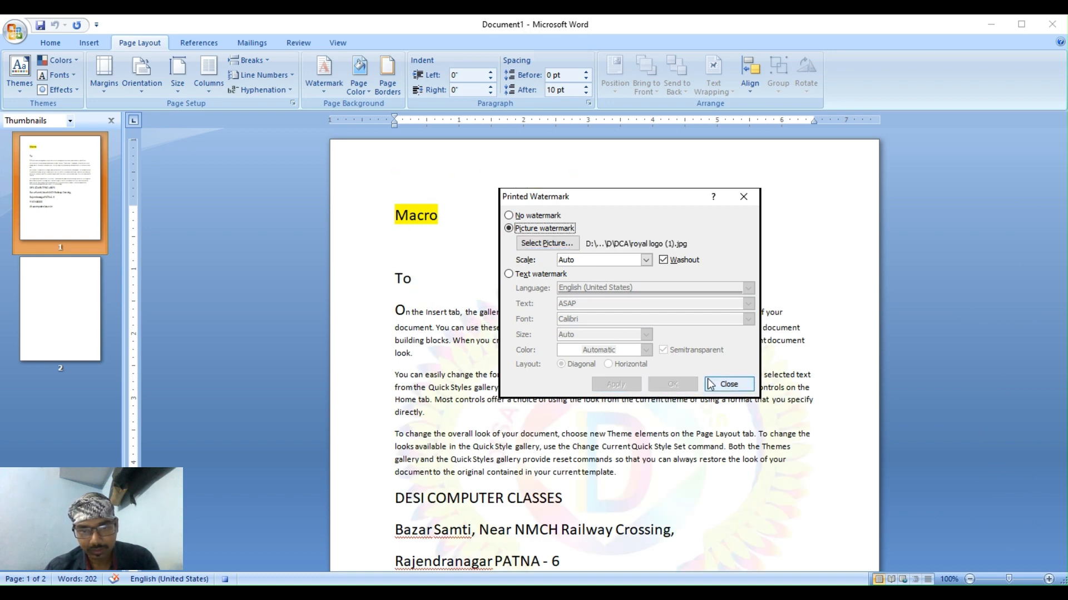
click(723, 384)
Stop macro recording from the View tab's Macros menu.
scroll(617, 333, down, 3)
scroll(613, 329, up, 3)
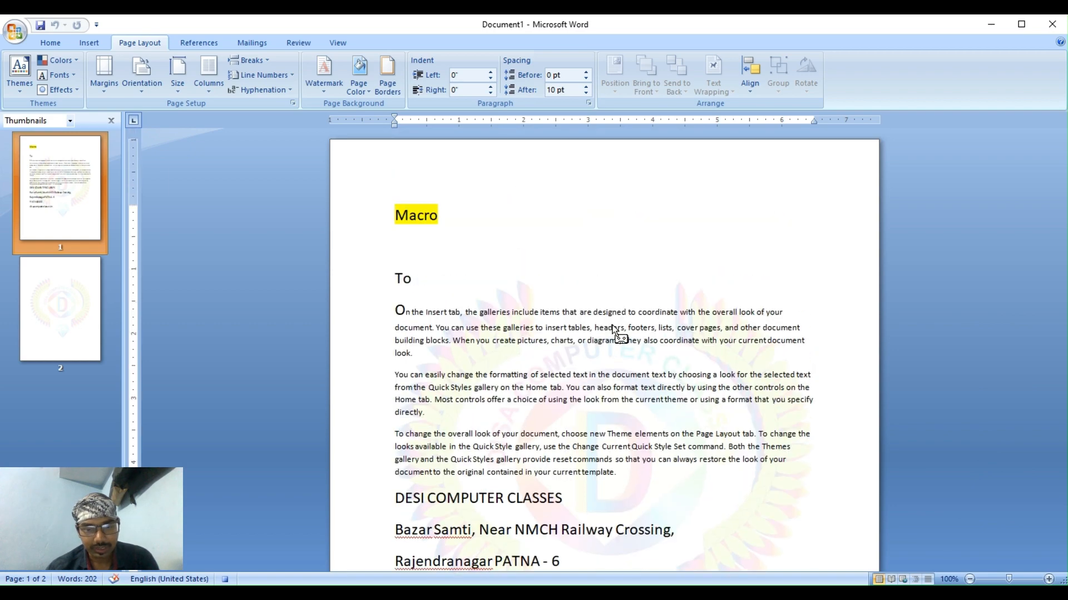
scroll(559, 342, down, 3)
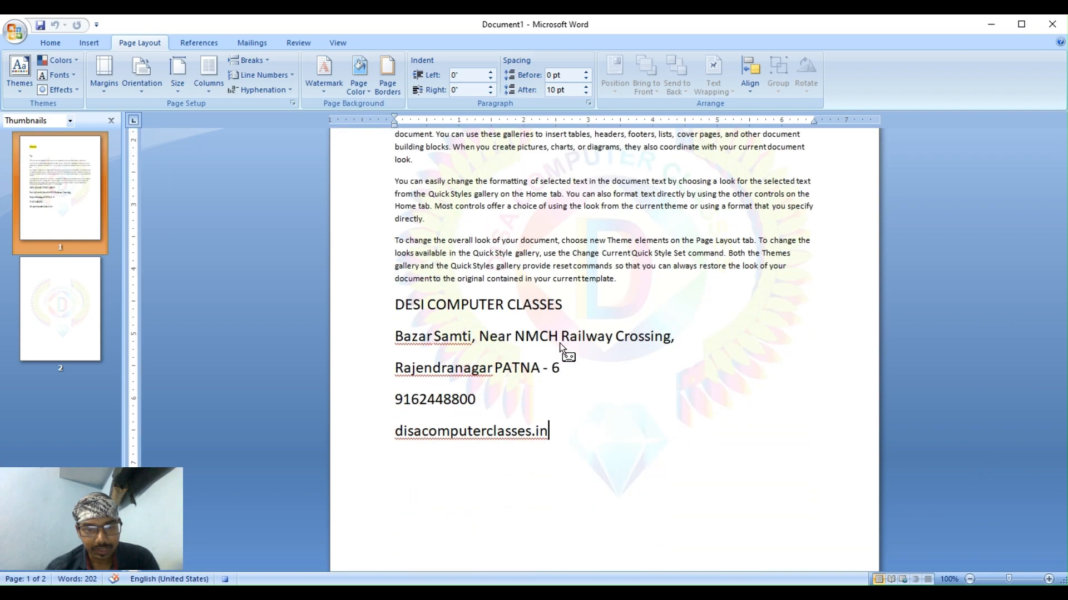
scroll(559, 343, up, 2)
scroll(605, 266, up, 2)
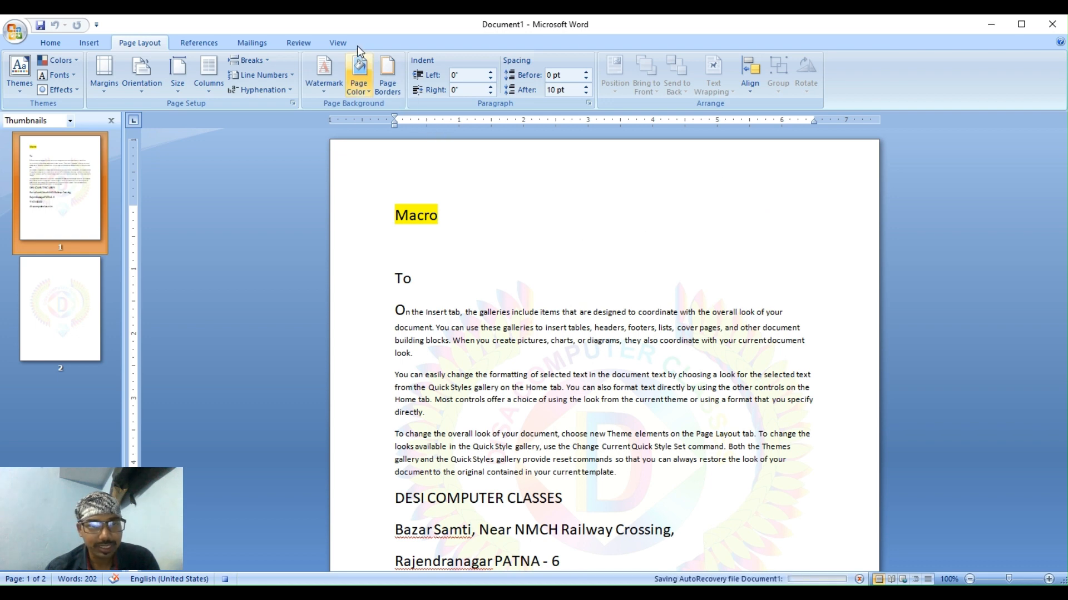
click(340, 44)
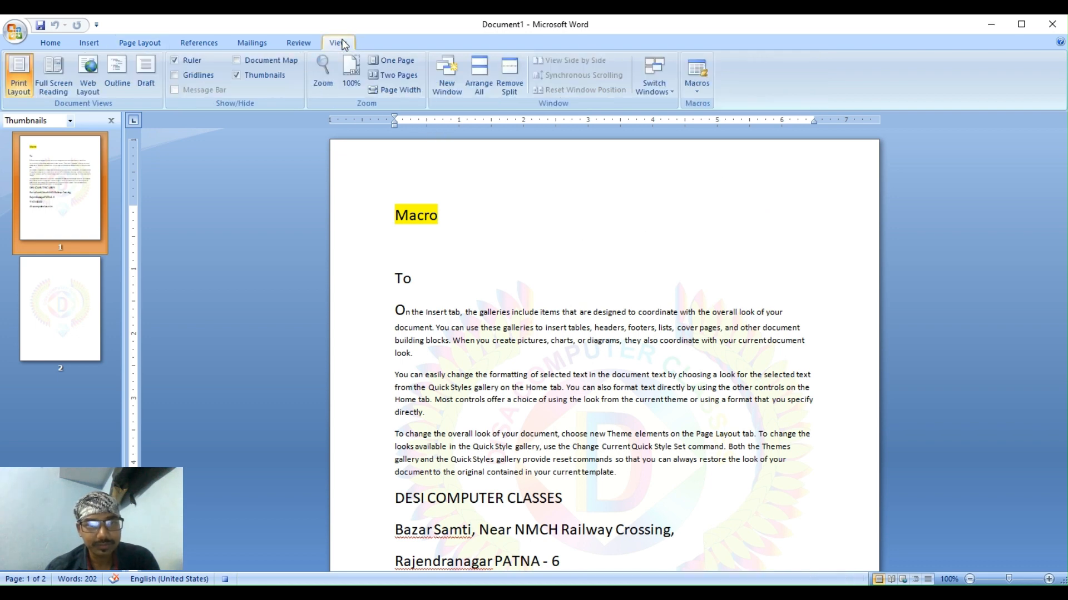
click(689, 92)
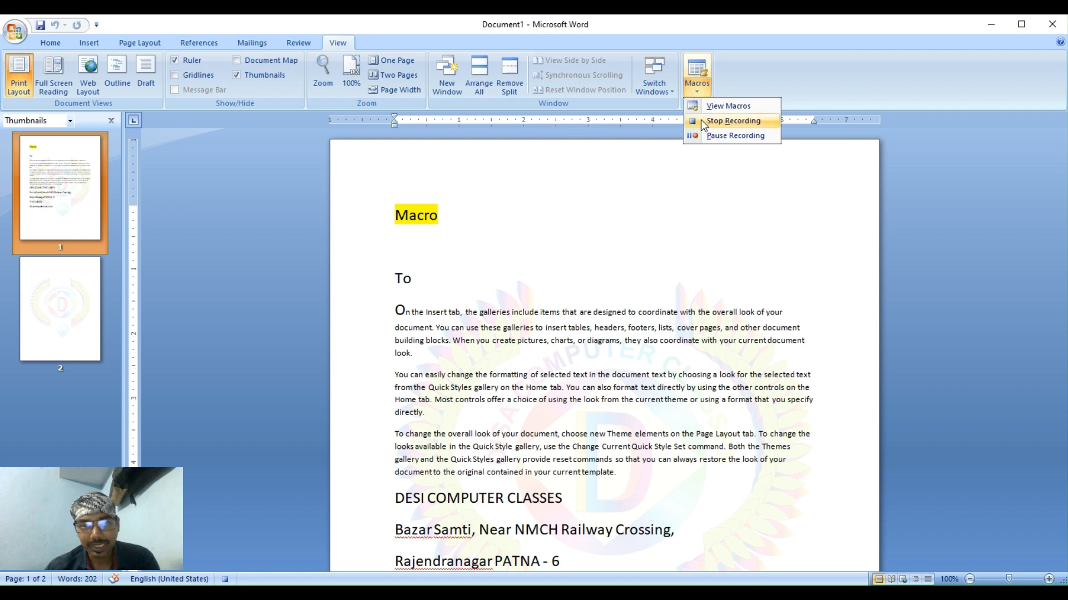
click(703, 124)
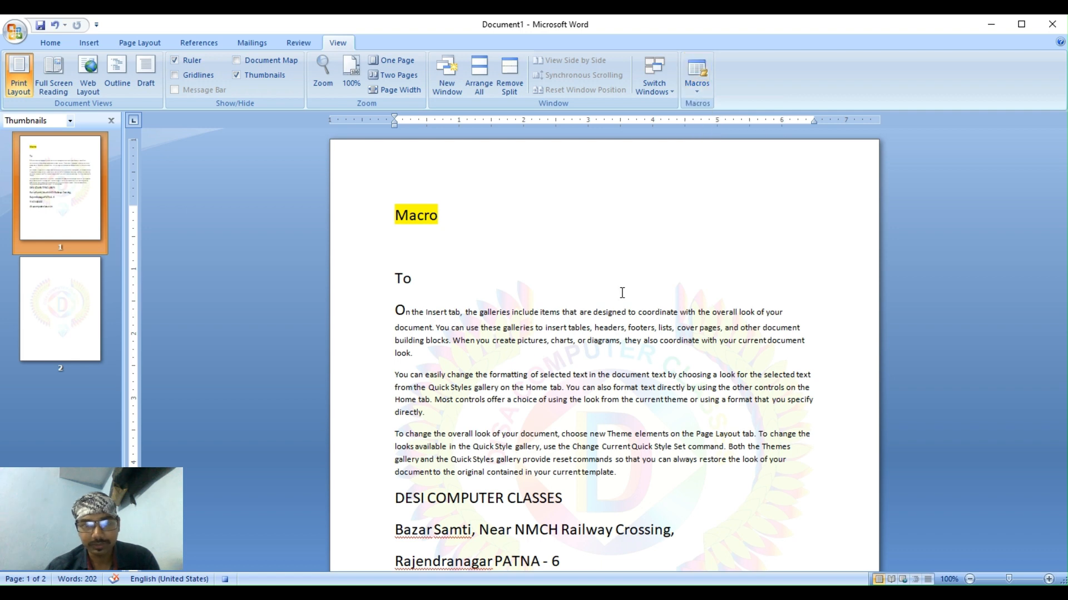
scroll(611, 317, down, 2)
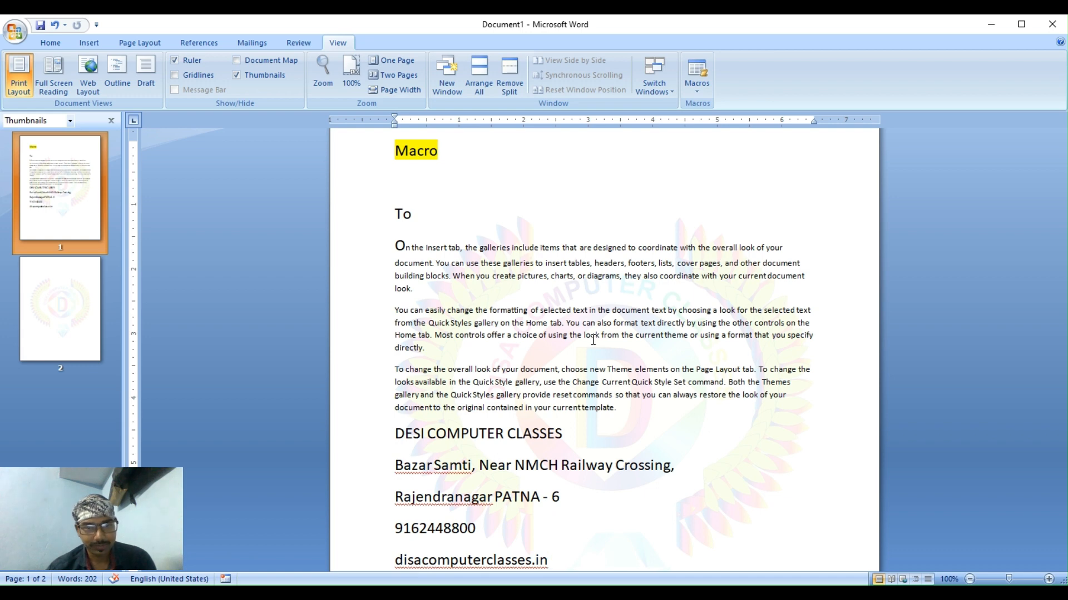
scroll(593, 340, up, 2)
scroll(593, 340, down, 4)
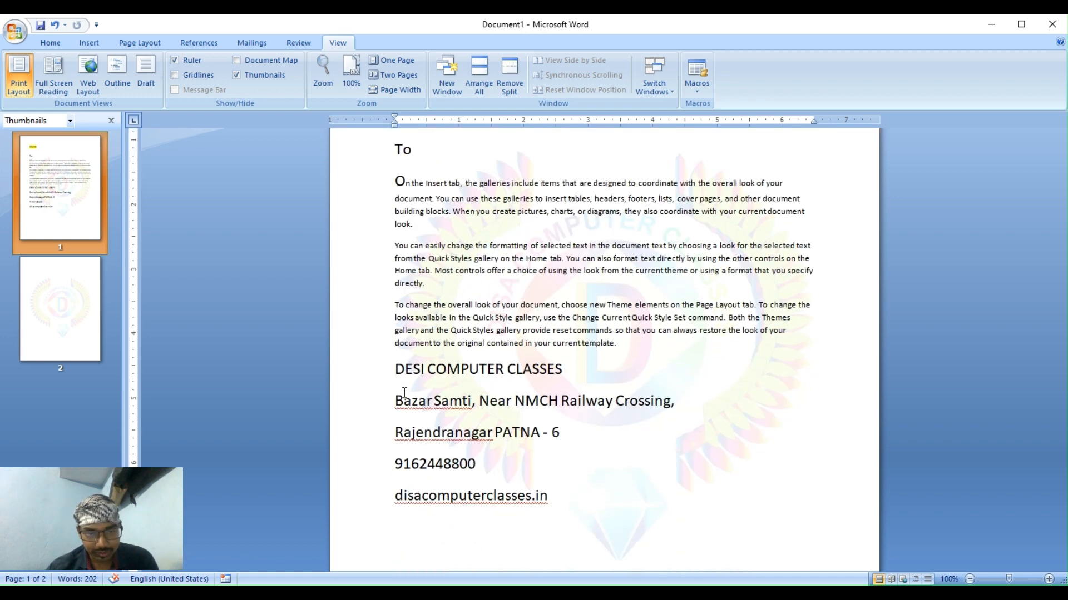
drag(397, 370, 433, 399)
drag(470, 429, 514, 478)
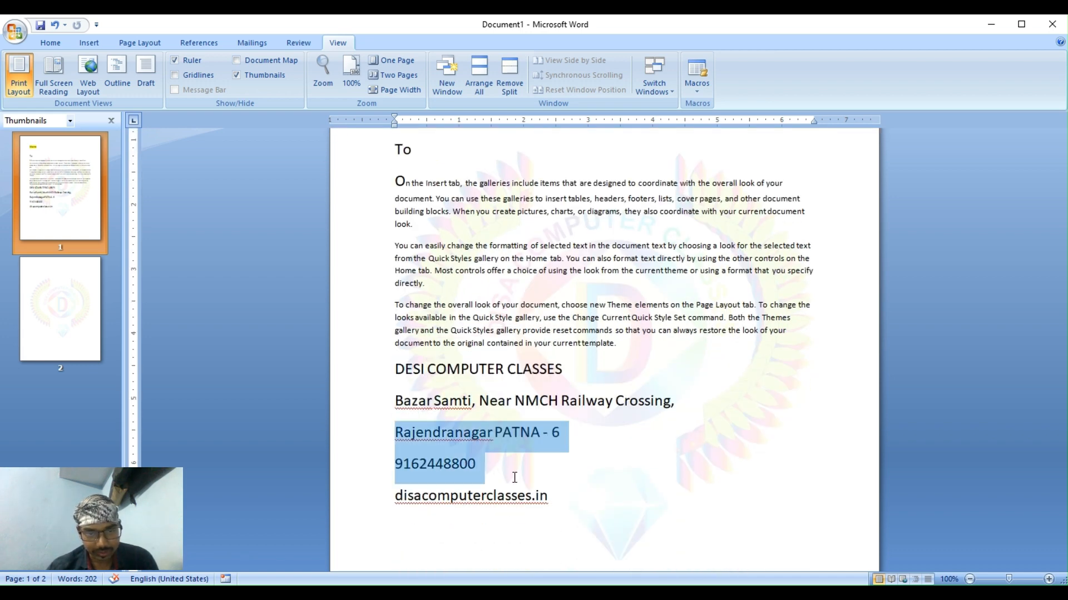
click(514, 477)
click(453, 400)
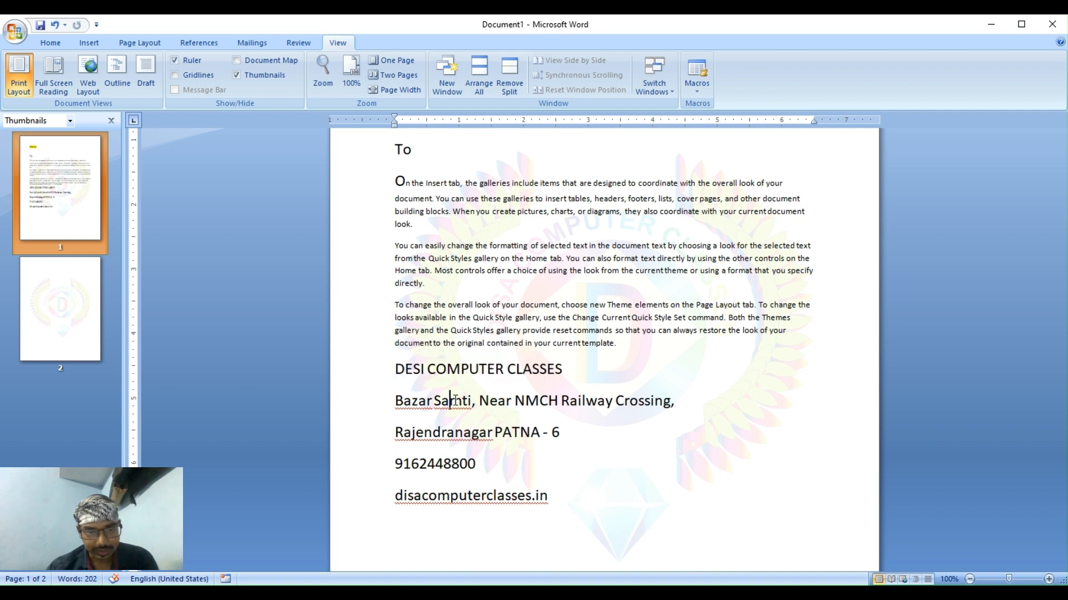
drag(455, 400, 518, 490)
click(518, 492)
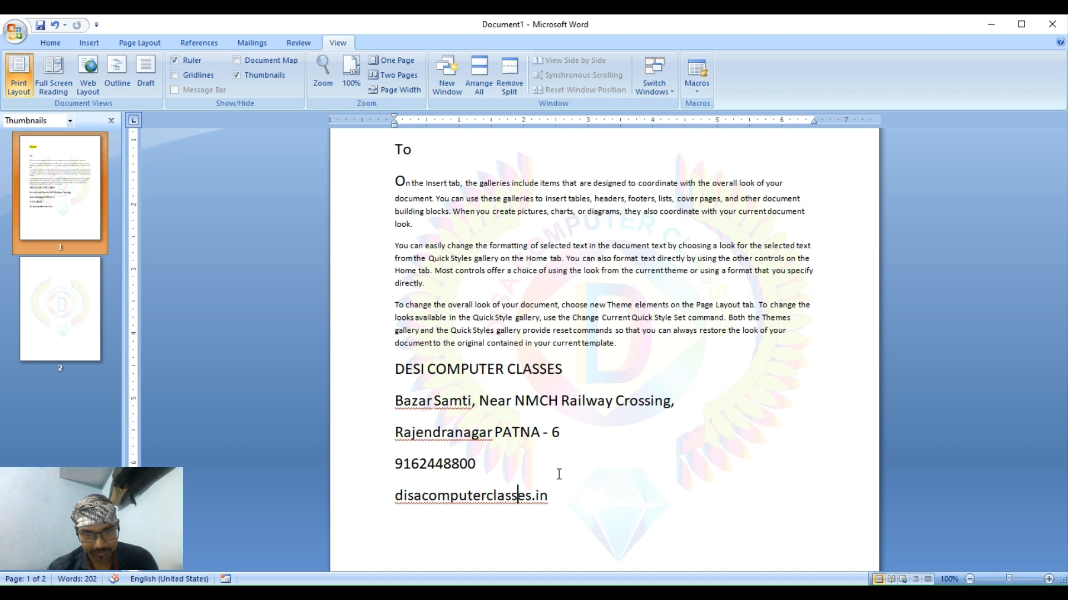
scroll(559, 474, up, 1)
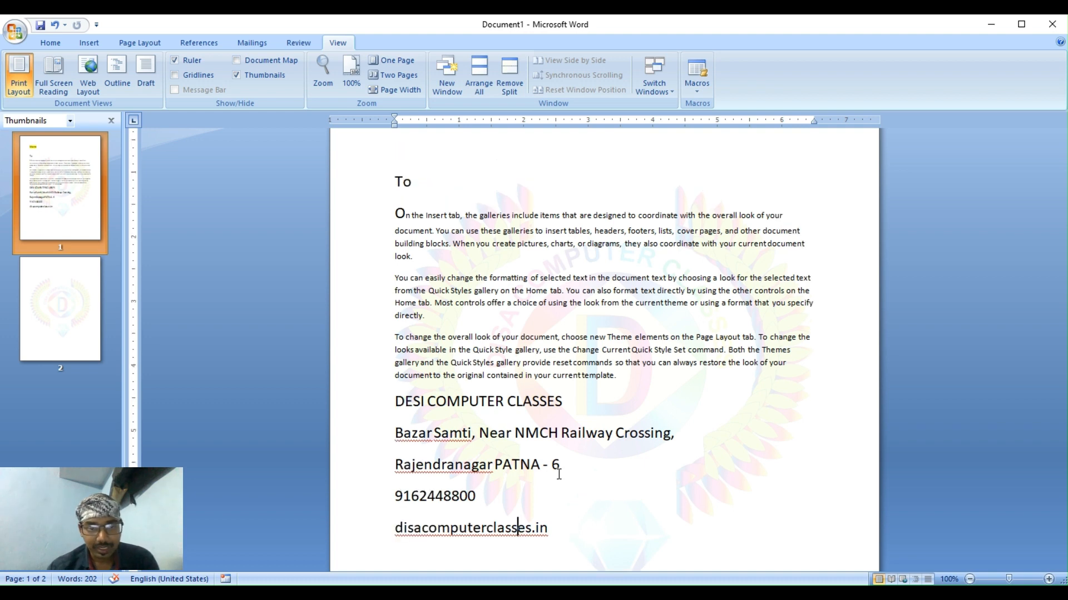
scroll(559, 474, down, 2)
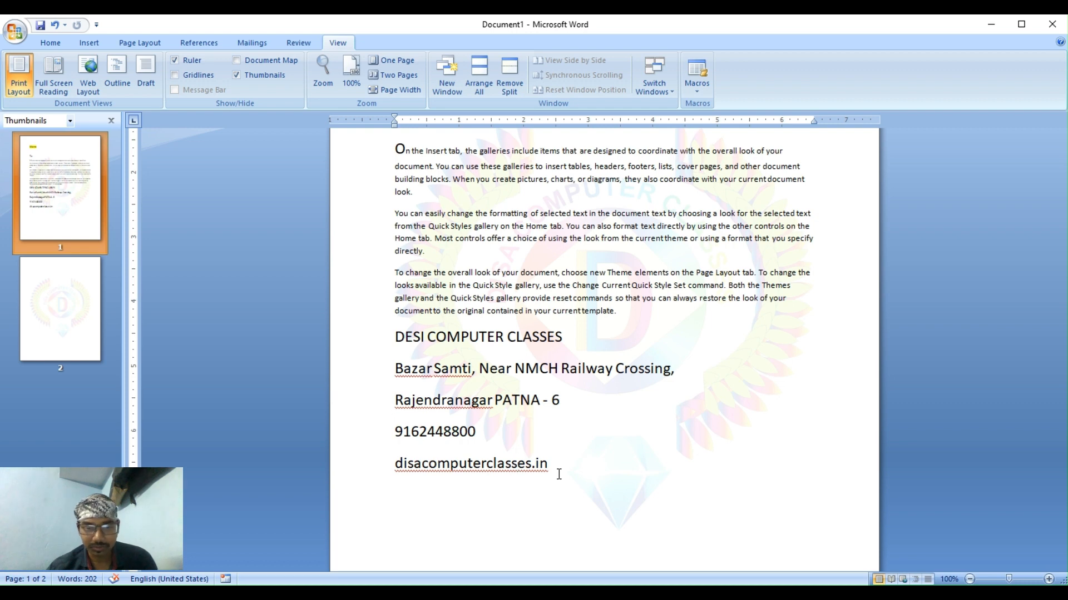
scroll(612, 370, down, 3)
click(601, 368)
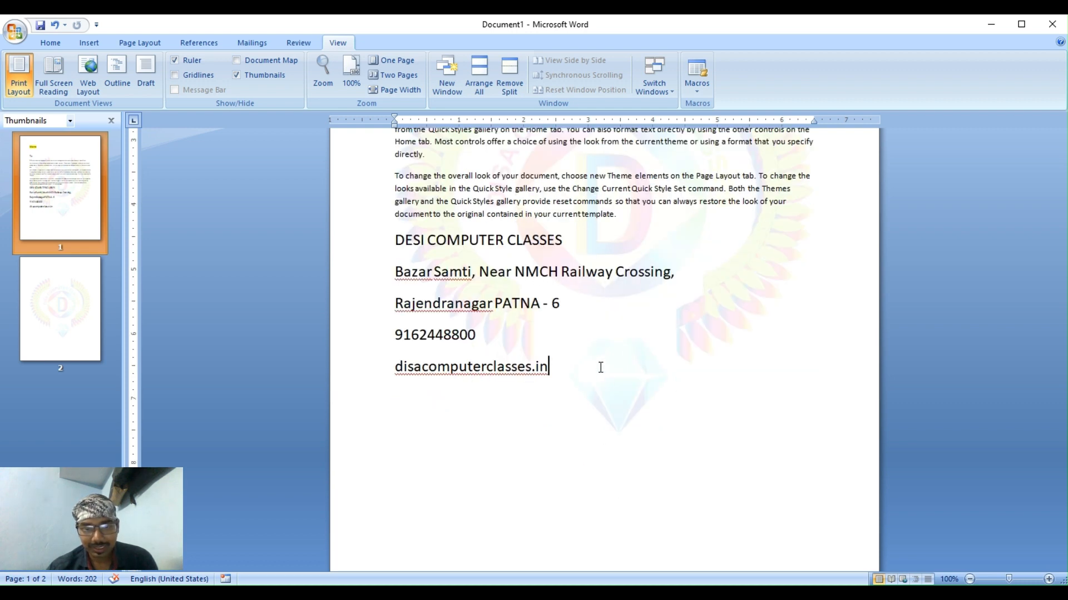
Add a line reading 'CTRL +ALT + A' beneath the website address.
key(Return)
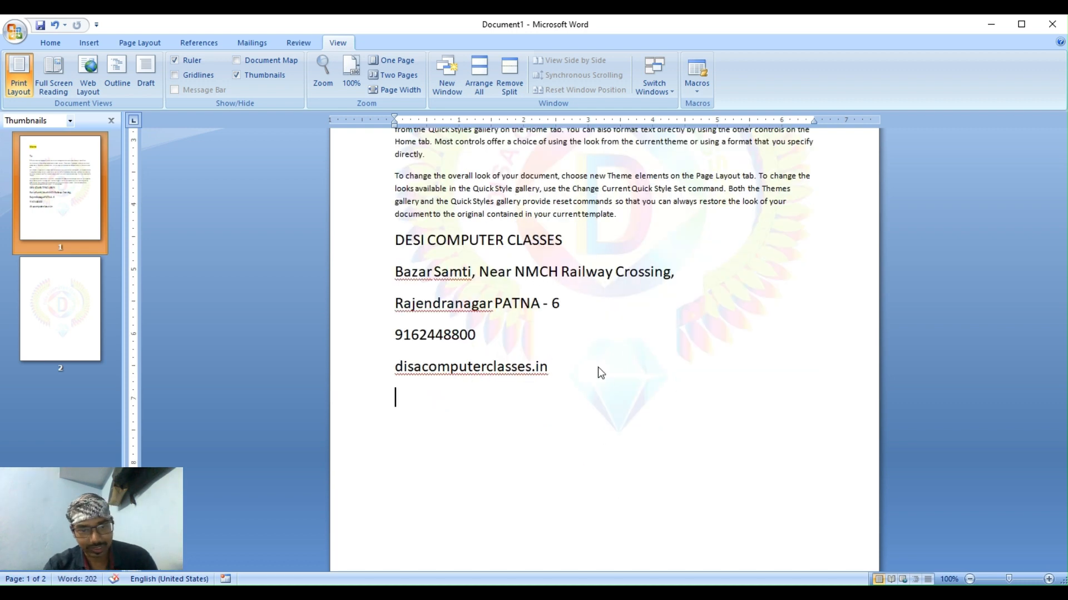
text(ck)
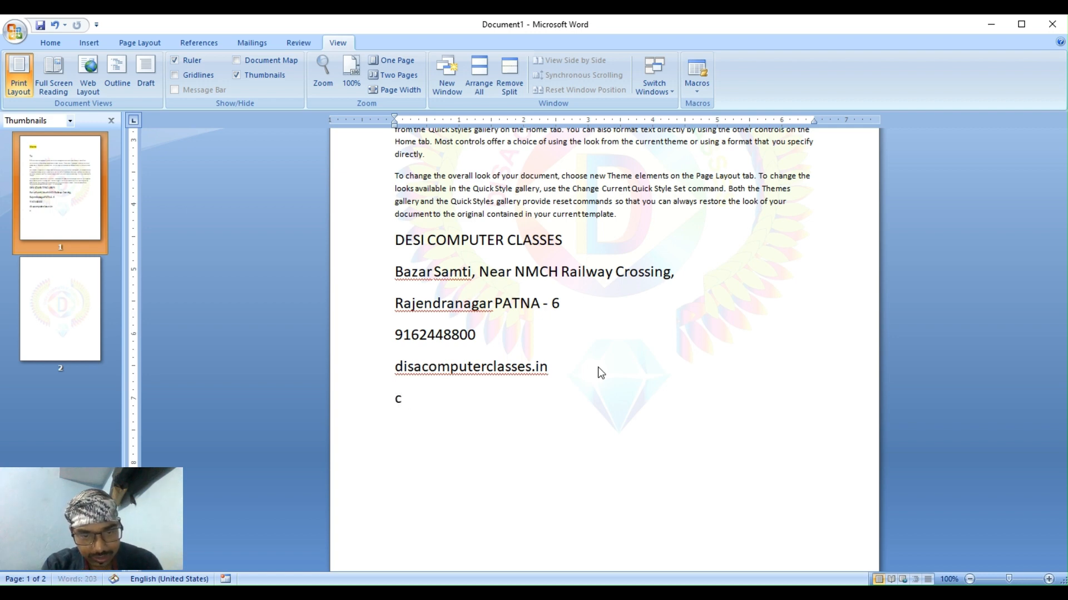
key(BackSpace)
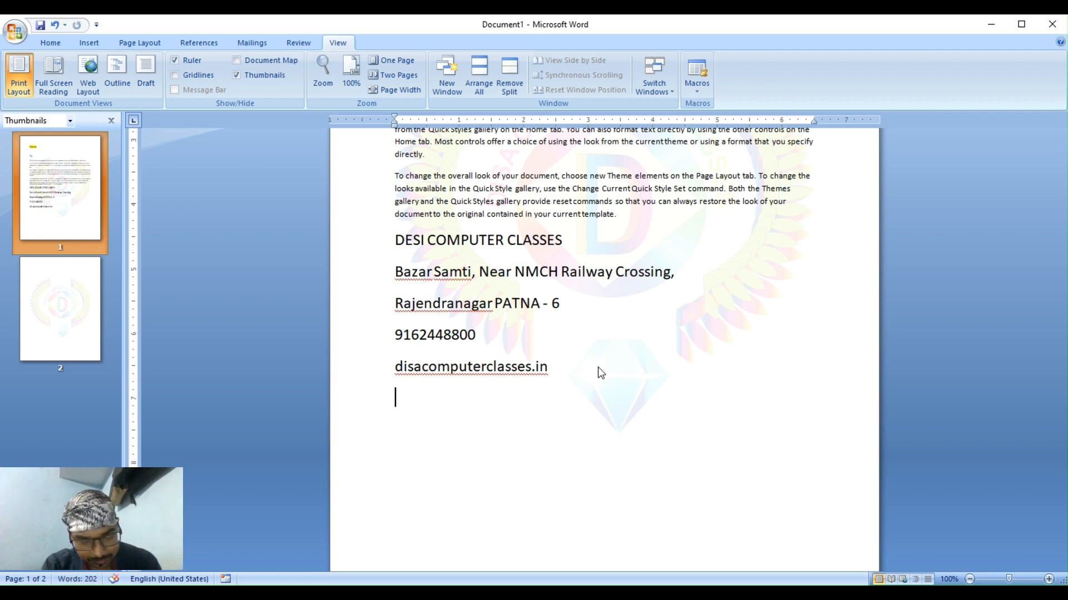
text(CTRL)
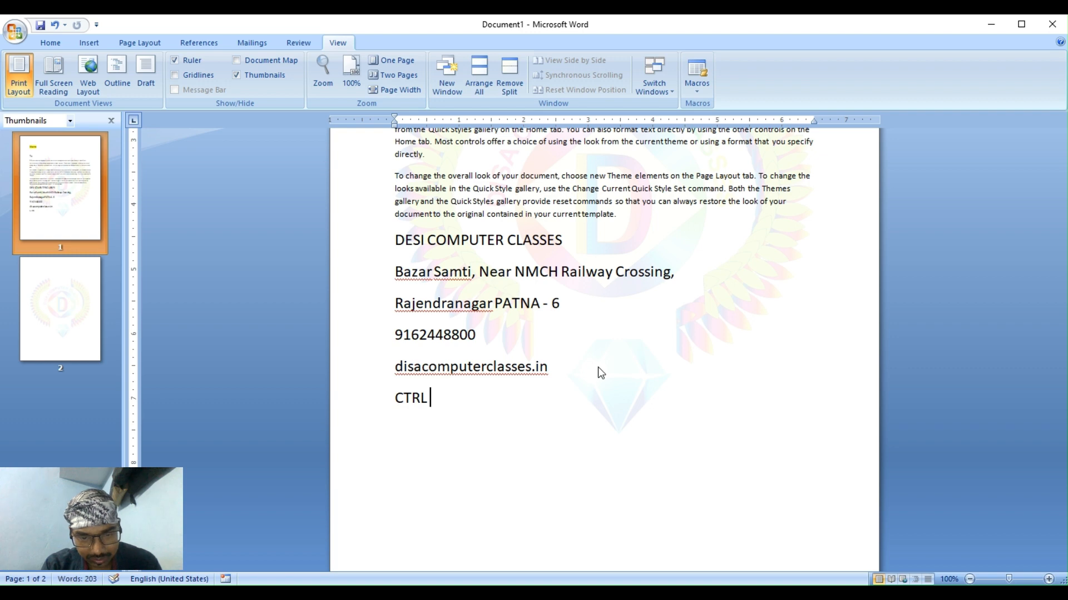
text( +ALT +)
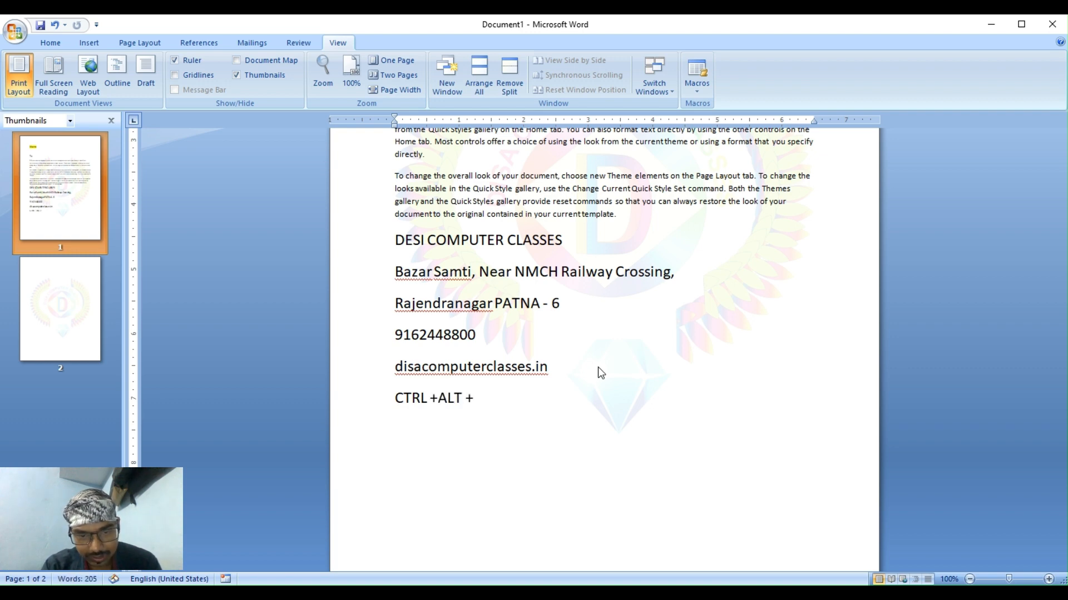
text( A)
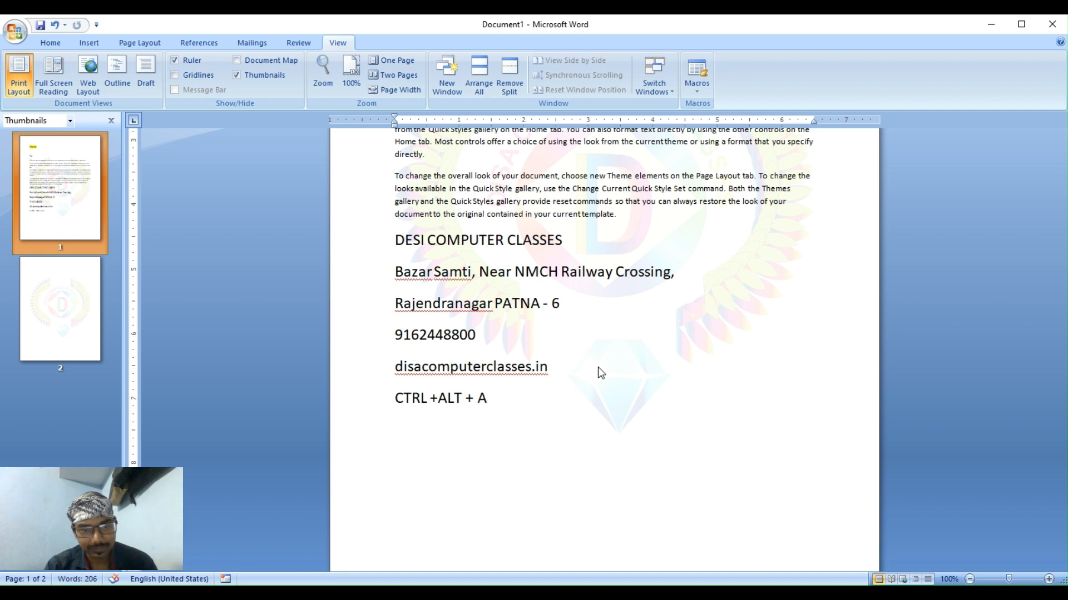
key(shift+Left)
key(shift+Left)
key(shift+Left)
key(shift+Left)
key(shift+Left)
key(shift+Left)
key(shift+Left)
key(shift+Left)
key(shift+Left)
key(shift+Left)
key(shift+Left)
key(shift+Left)
key(shift+Left)
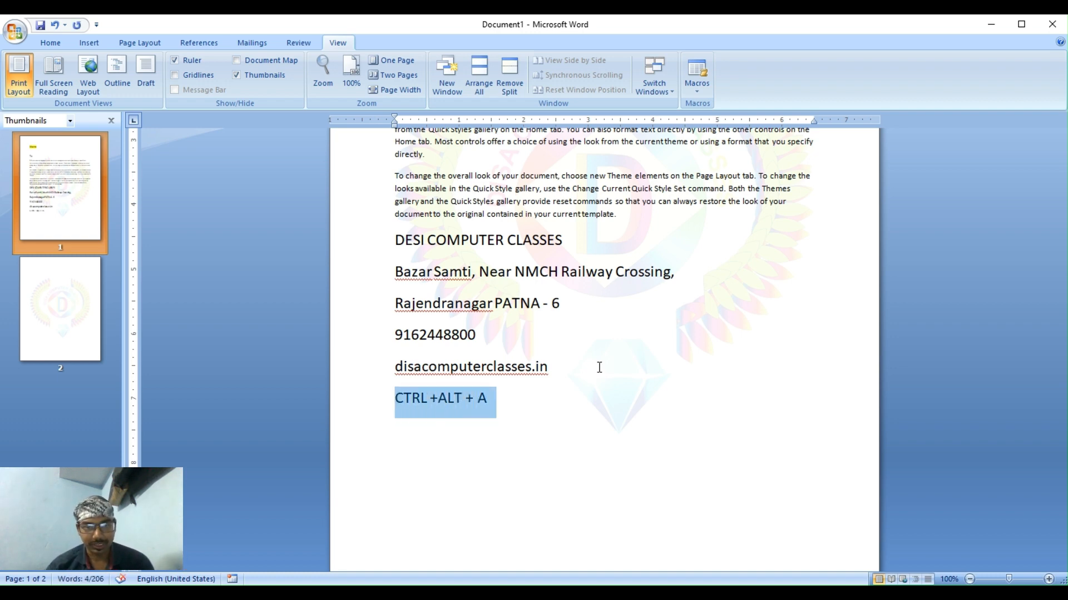
scroll(533, 331, up, 6)
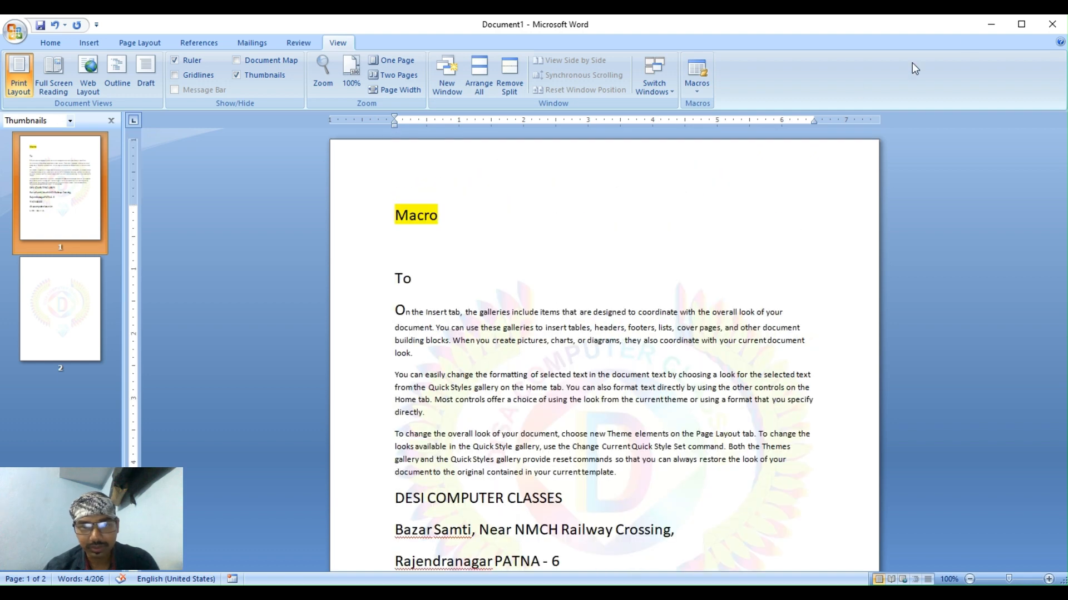
Close the macro demo letter so a fresh blank Document1 remains.
click(1044, 20)
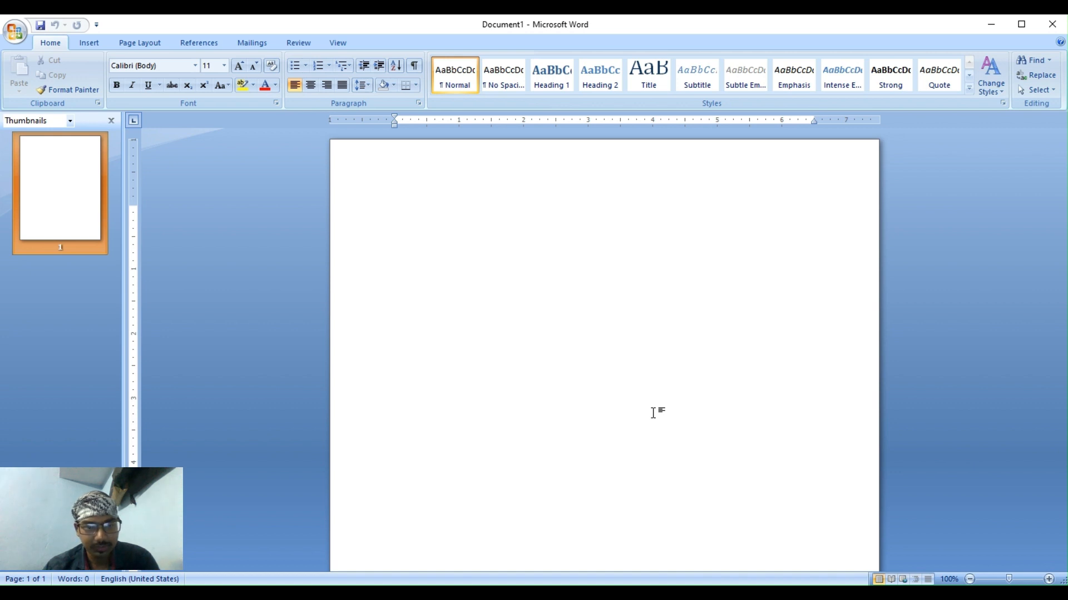
Type 'to' and generate three paragraphs with =rand(), then run the recorded address-and-logo-watermark macro.
text(to)
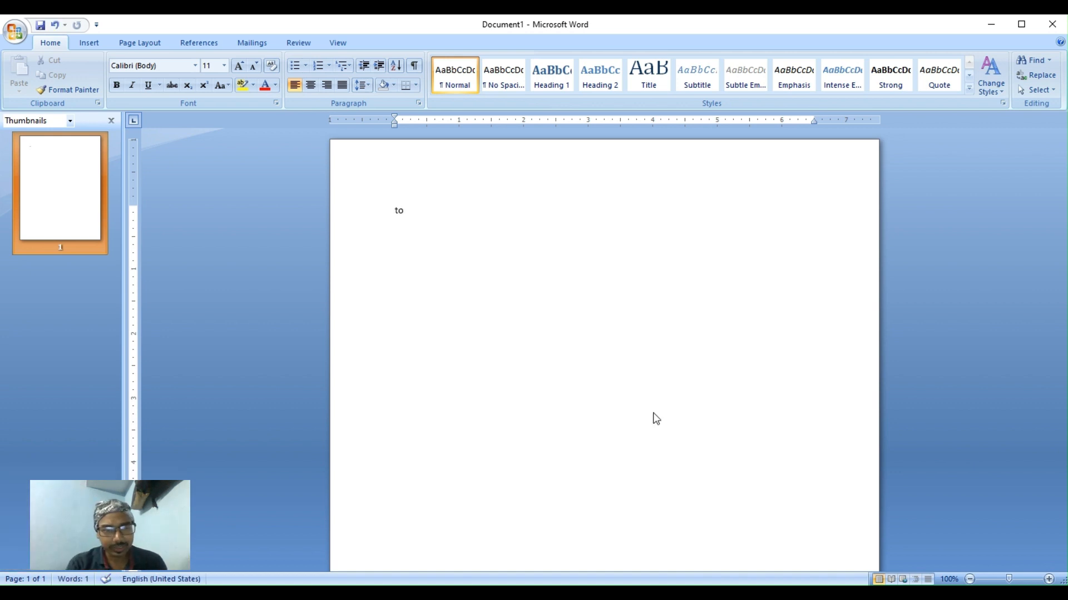
key(Return)
text(=)
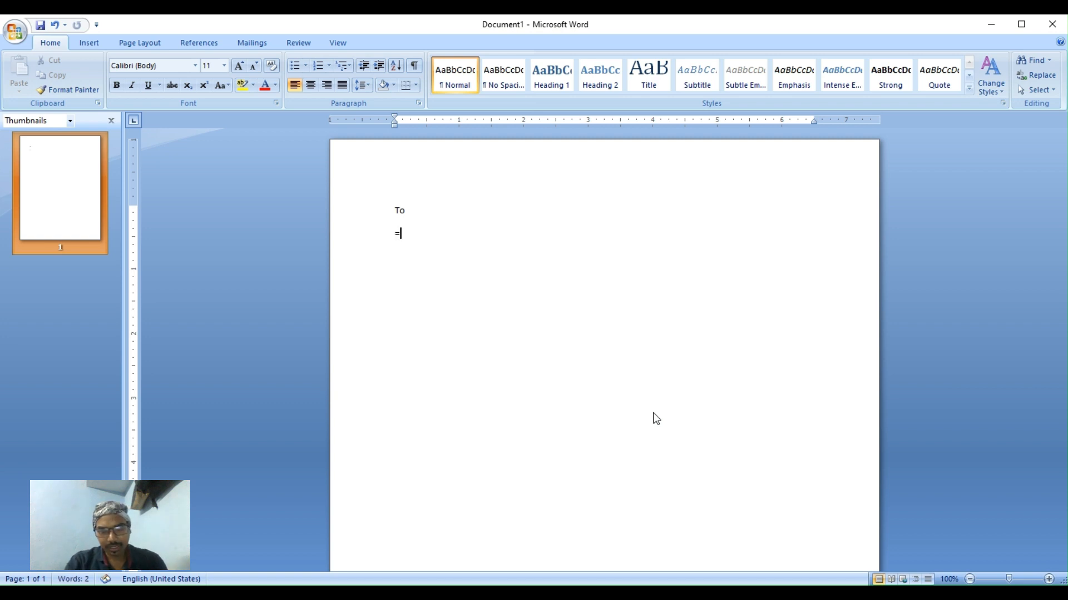
text(rand())
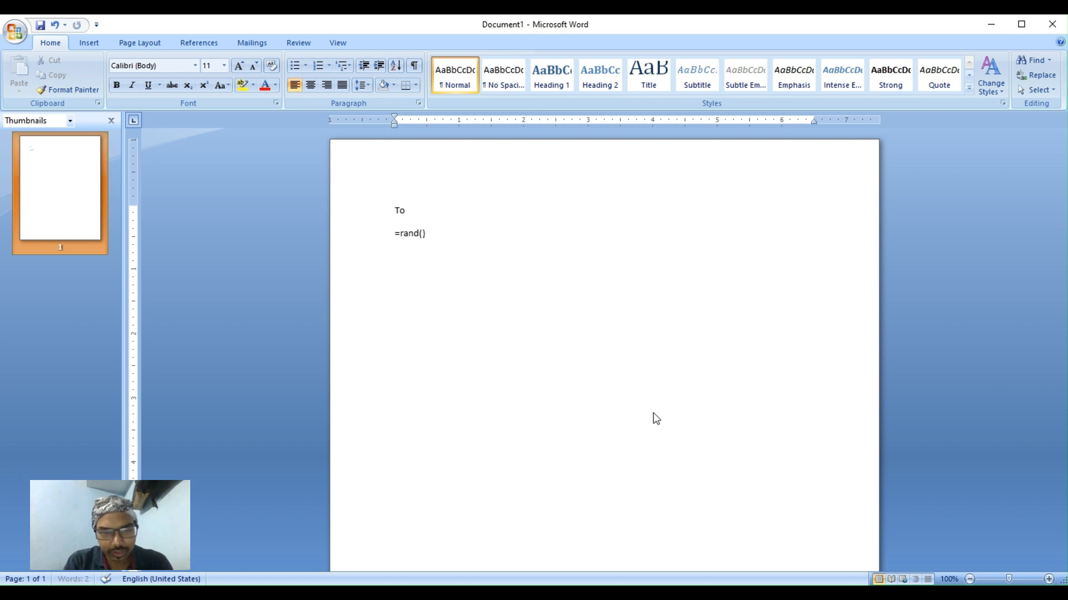
key(Return)
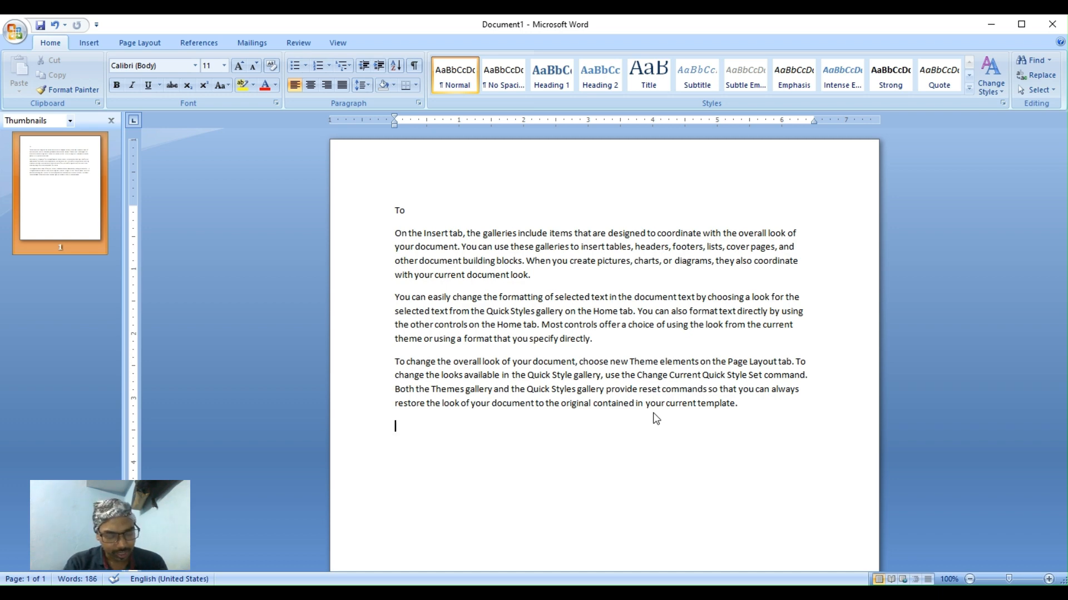
key(ctrl+d)
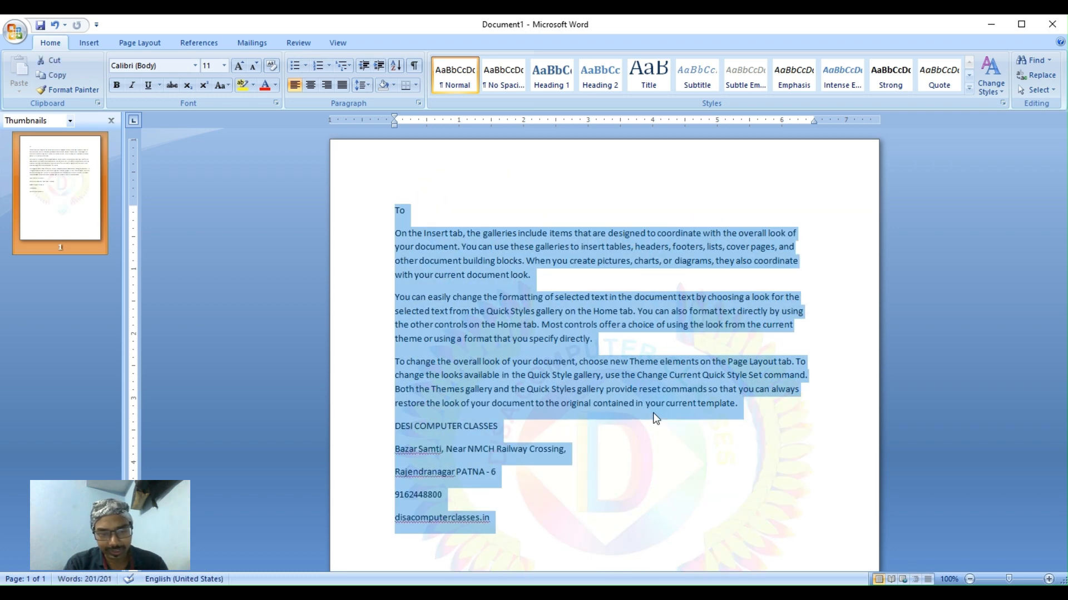
click(652, 413)
scroll(654, 413, down, 3)
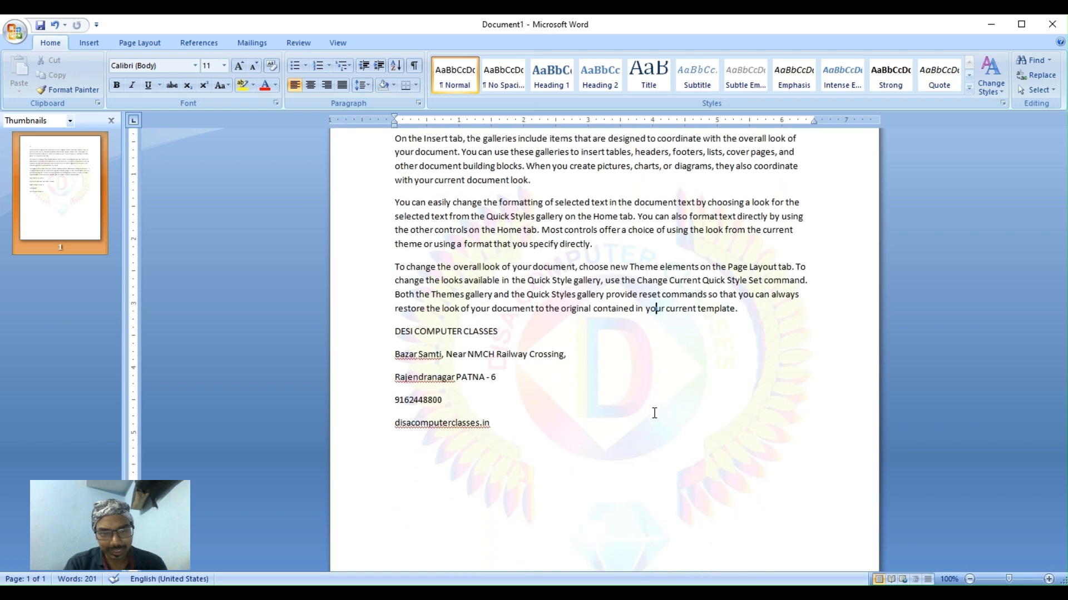
click(397, 330)
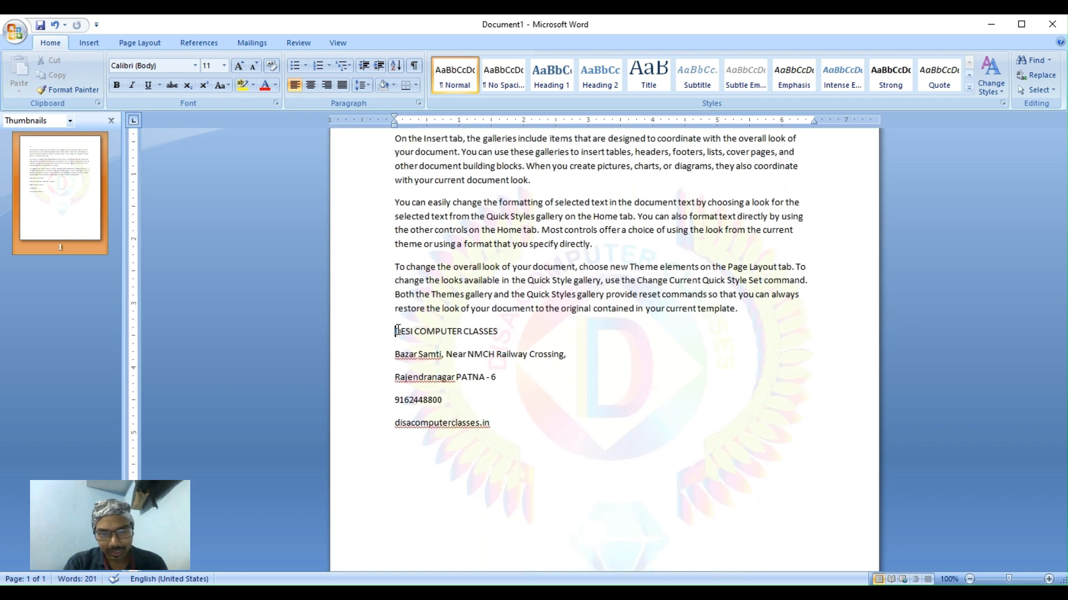
key(shift+Down)
key(shift+Down)
key(shift+Down)
key(shift+Down)
key(shift+Down)
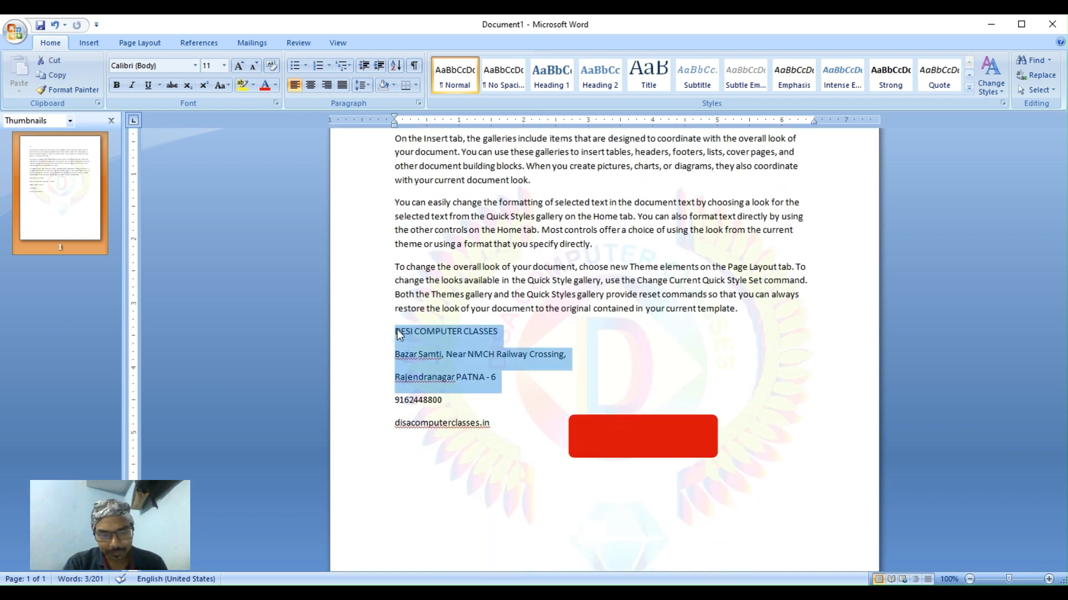
click(582, 375)
scroll(582, 374, down, 1)
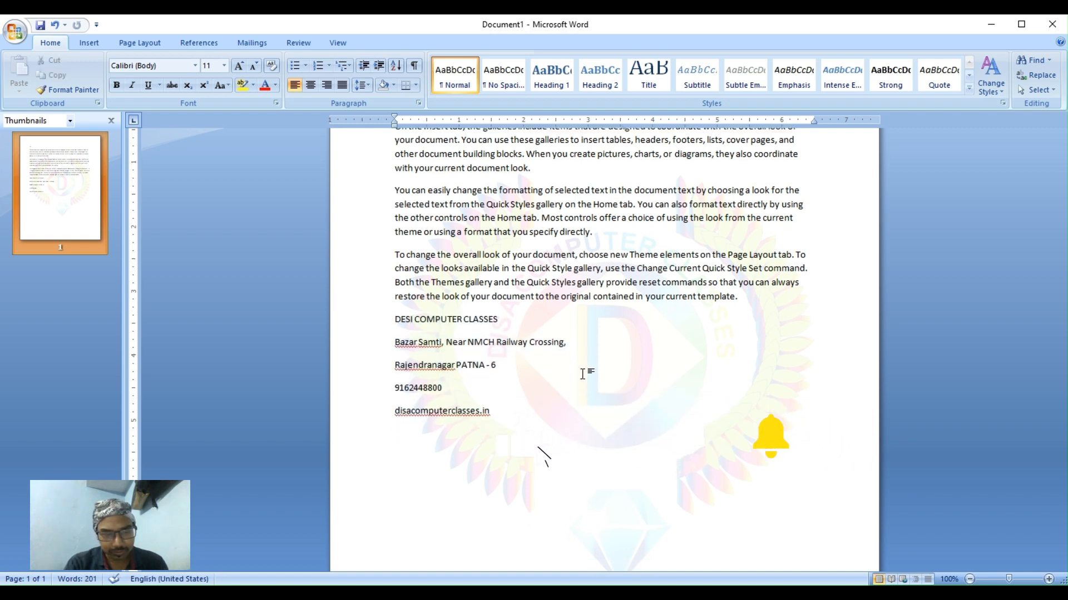
scroll(583, 374, up, 3)
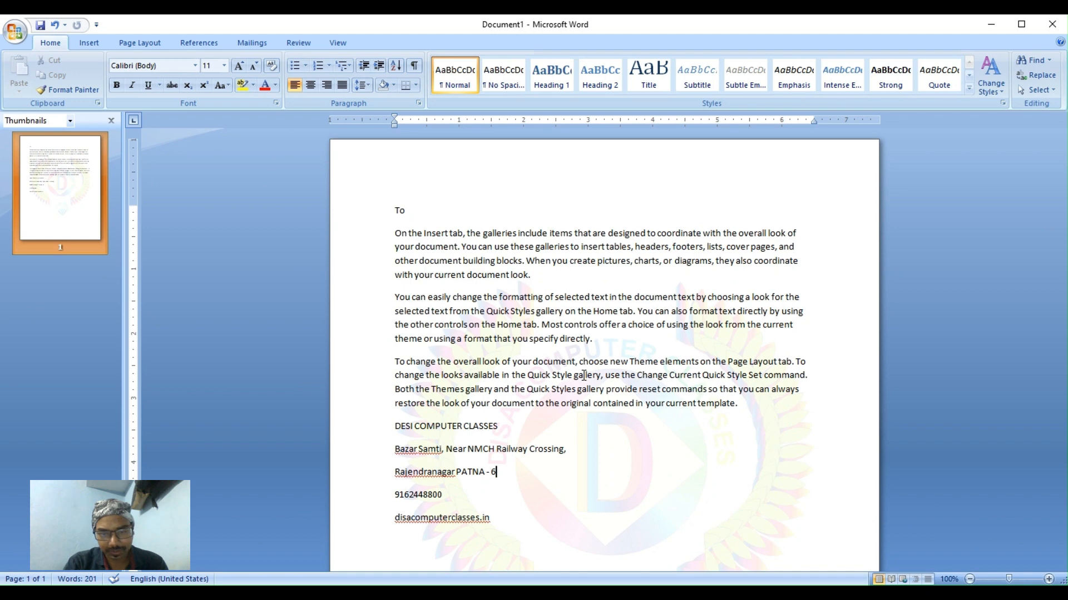